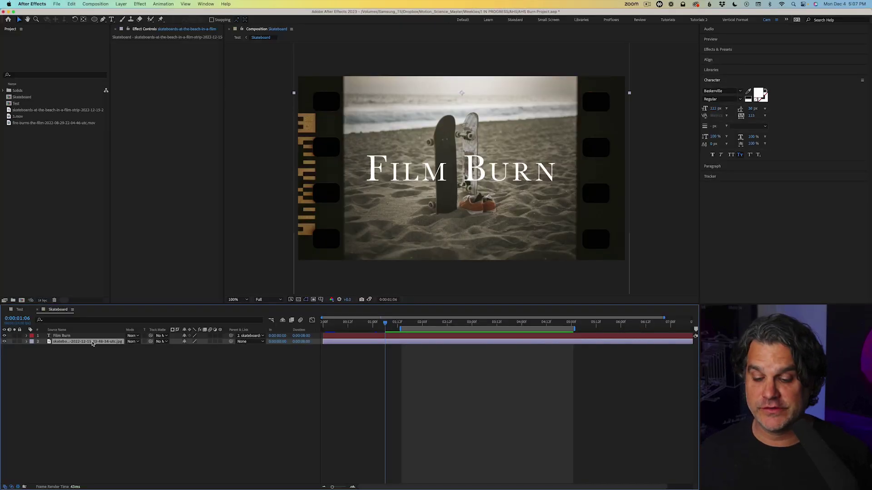
pyautogui.press('super+k')
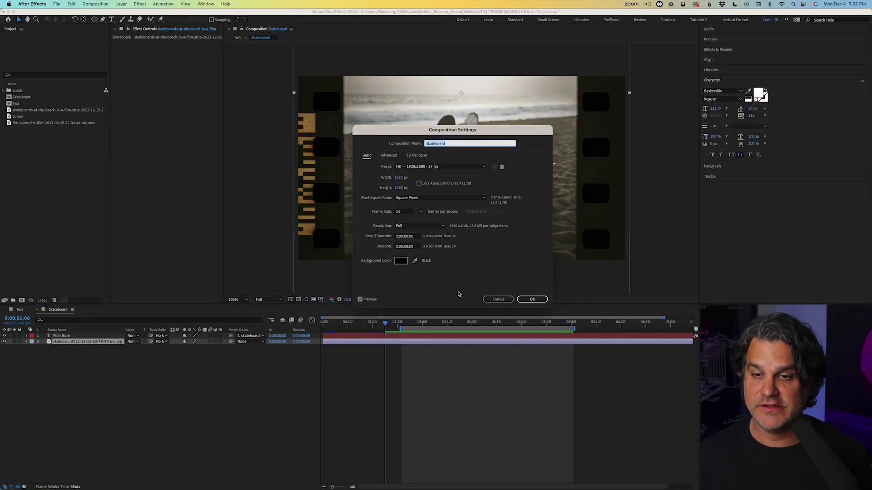
pyautogui.click(499, 300)
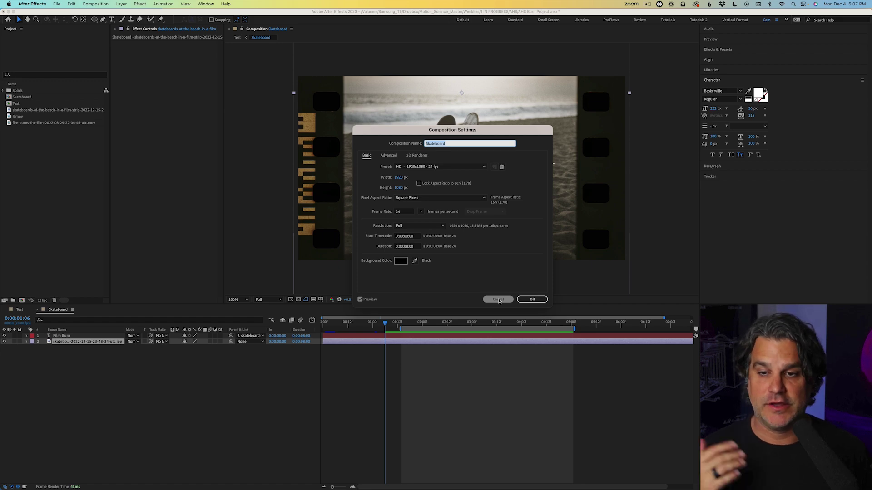
pyautogui.click(499, 301)
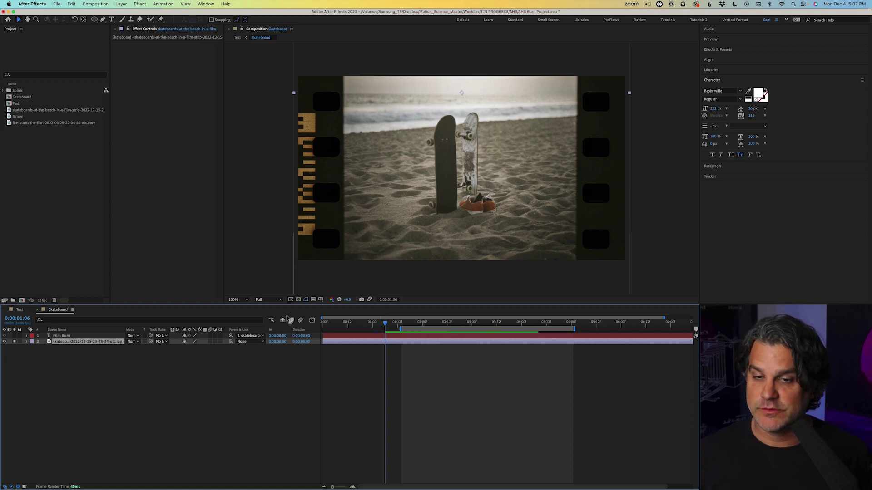
pyautogui.click(63, 337)
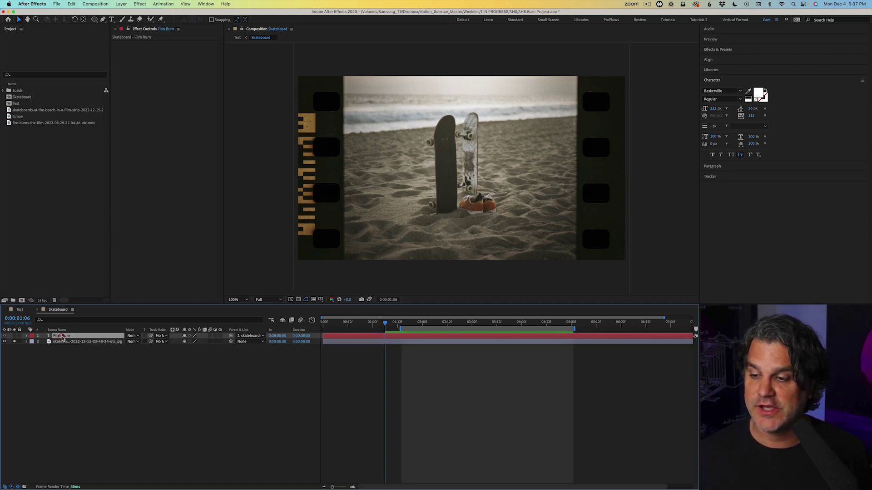
pyautogui.click(14, 338)
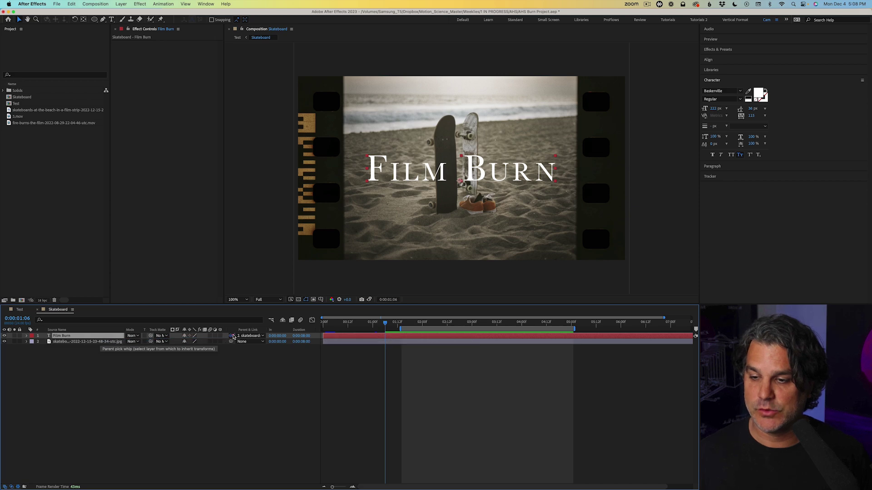
# Step: Separate the photo layer's Position into independent X Position and Y Position properties
pyautogui.click(91, 342)
pyautogui.press('p')
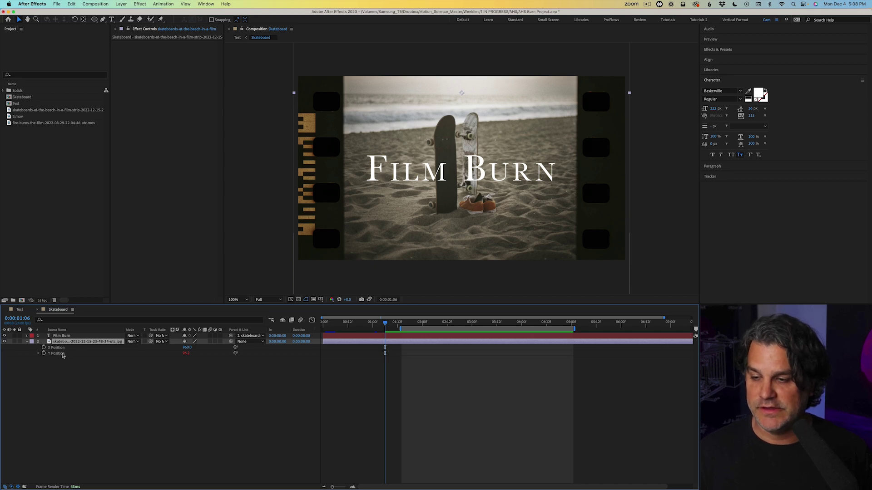
pyautogui.click(38, 354)
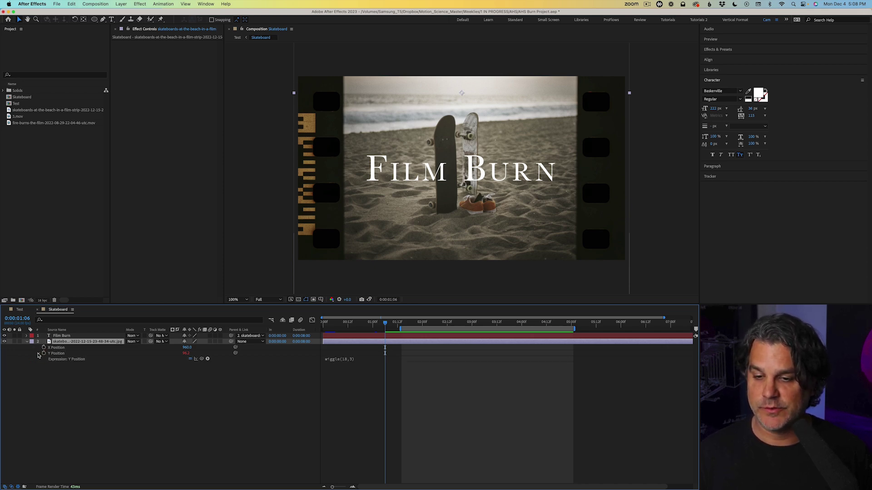
pyautogui.click(56, 348)
pyautogui.keyDown('shift'); pyautogui.click(56, 354); pyautogui.keyUp('shift')
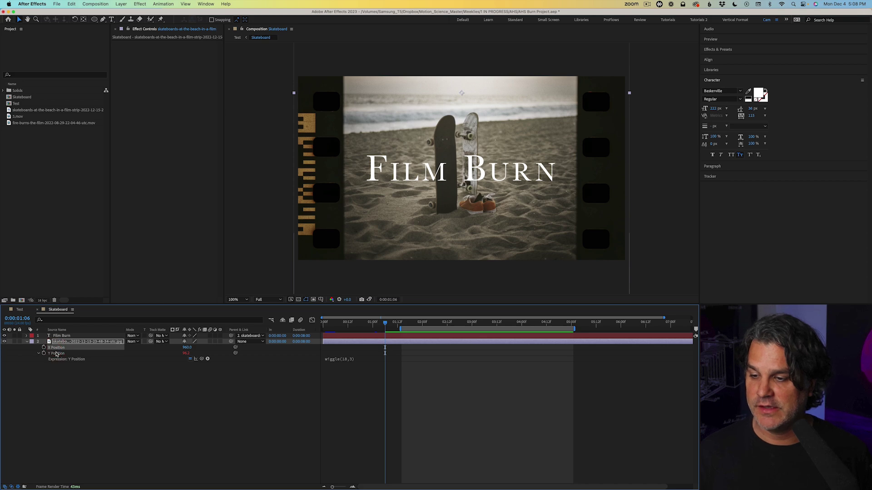
pyautogui.rightClick(57, 351)
pyautogui.click(82, 369)
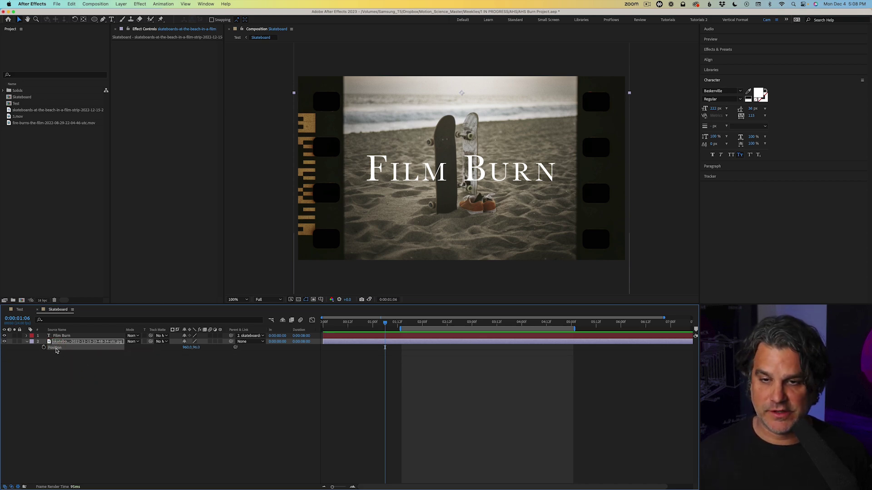
pyautogui.rightClick(53, 348)
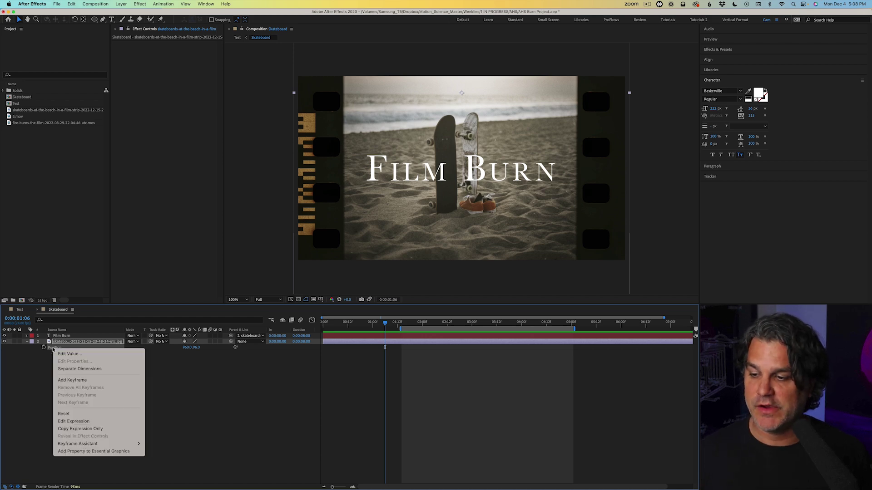
pyautogui.click(68, 369)
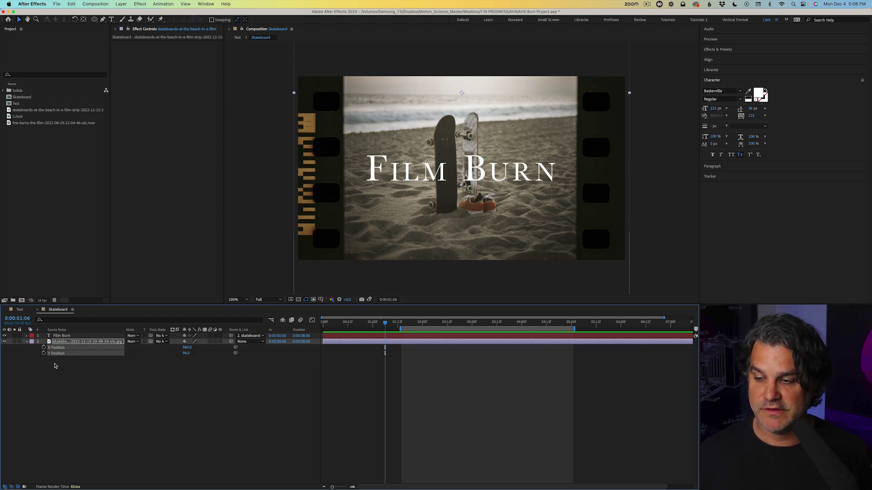
pyautogui.click(55, 365)
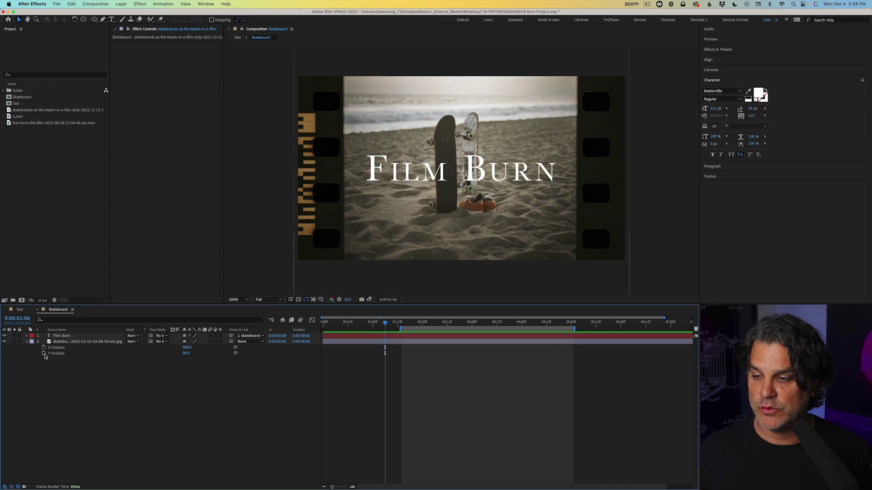
# Step: Add a wiggle(18,3) expression to Y Position and preview the vertical jitter
pyautogui.keyDown('alt'); pyautogui.click(44, 354); pyautogui.keyUp('alt')
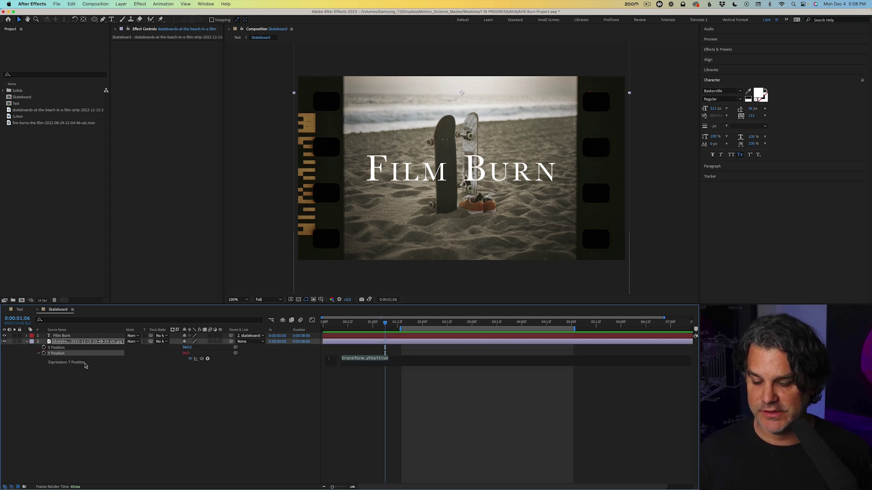
pyautogui.write('wiggle')
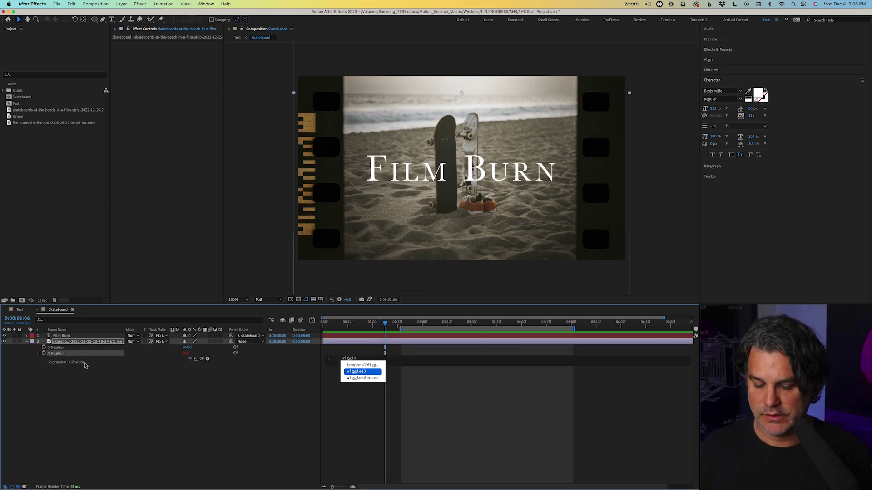
pyautogui.press('Return')
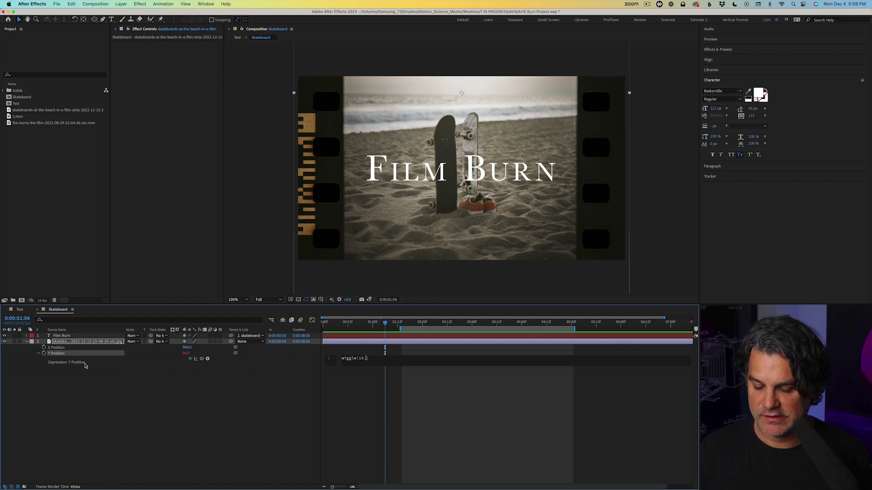
pyautogui.click(85, 365)
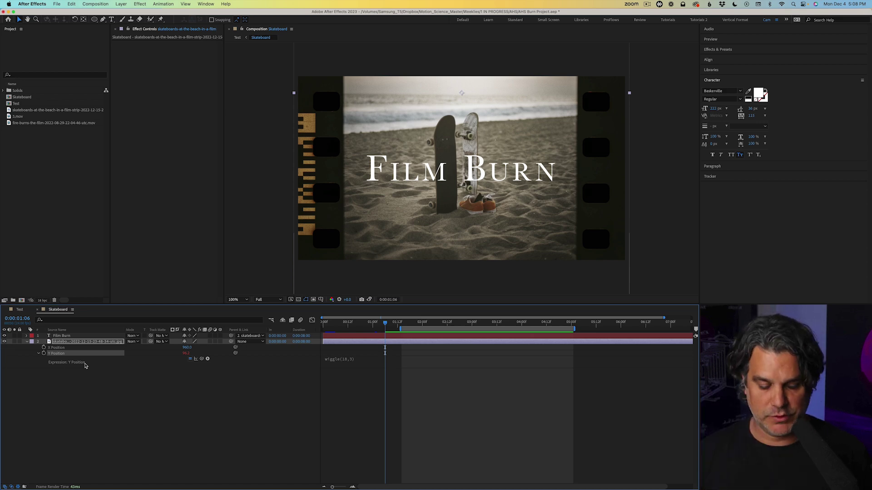
pyautogui.press('space')
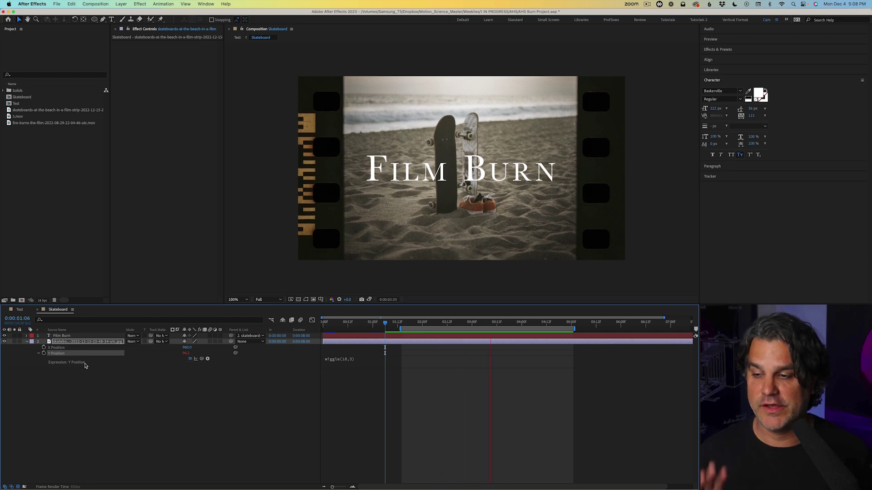
pyautogui.press('space')
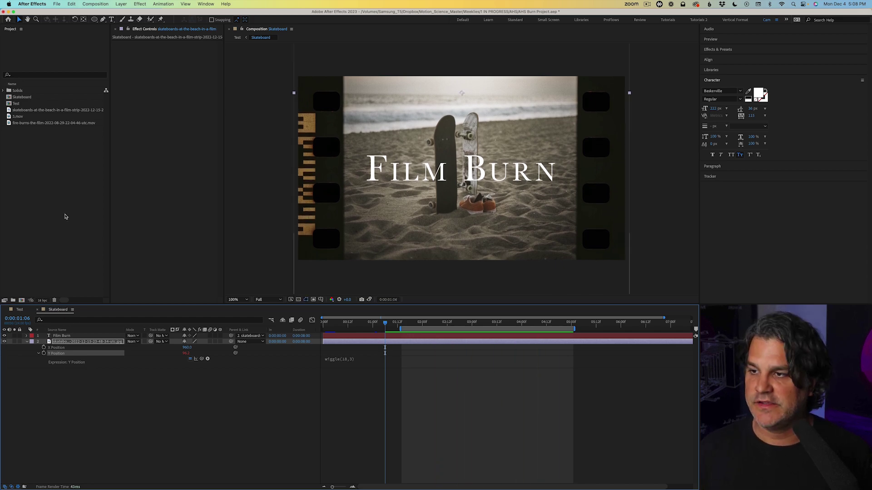
# Step: Nest the Skateboard comp in a new composition named 'Film Burn'
pyautogui.moveTo(20, 99); pyautogui.dragTo(23, 302)
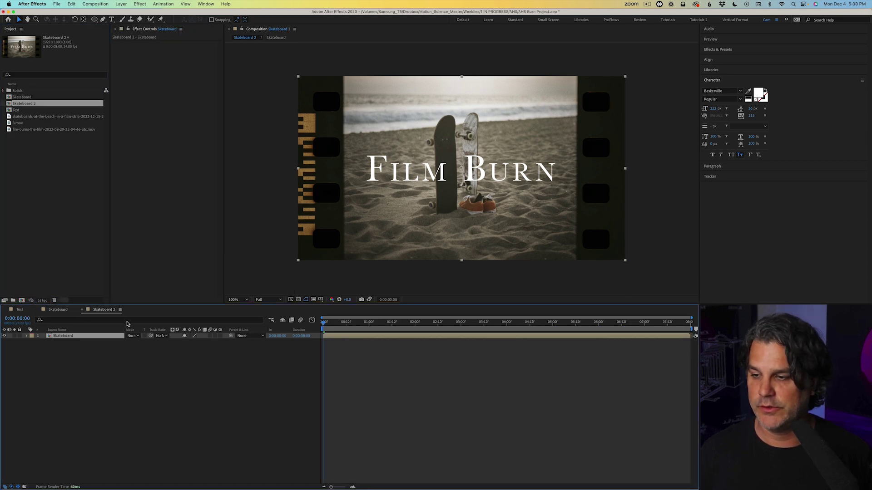
pyautogui.press('super+k')
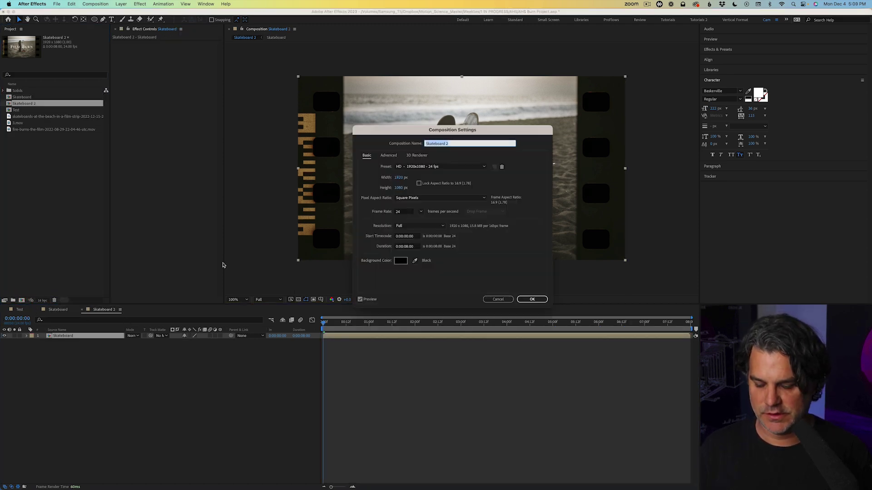
pyautogui.write('F')
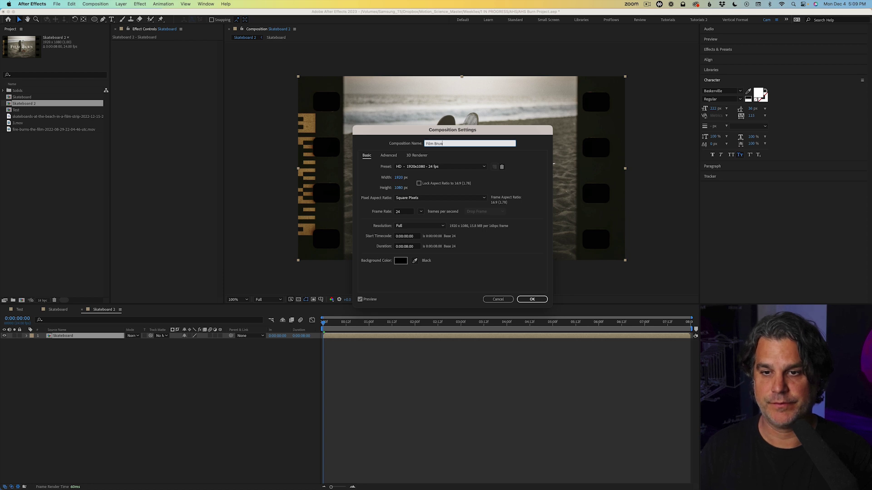
pyautogui.write('ilm Burn')
pyautogui.press('Return')
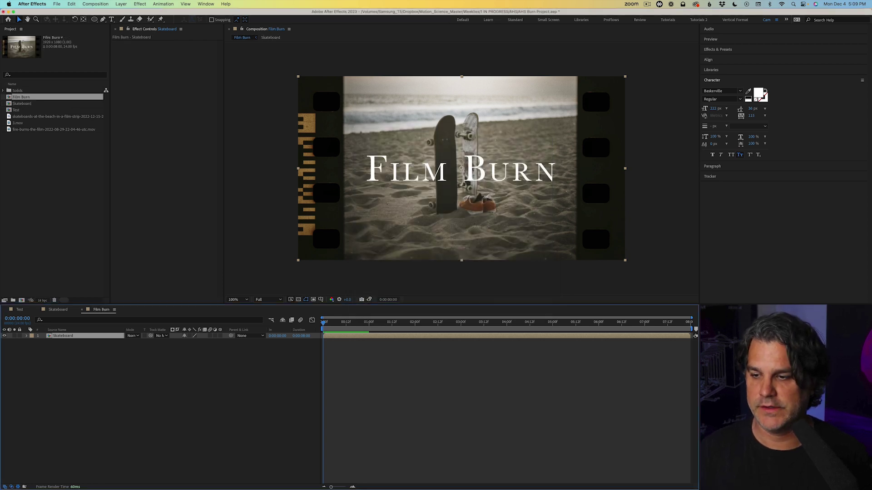
# Step: Add the fire-burns clip above Skateboard and scale it to 52%
pyautogui.click(35, 130)
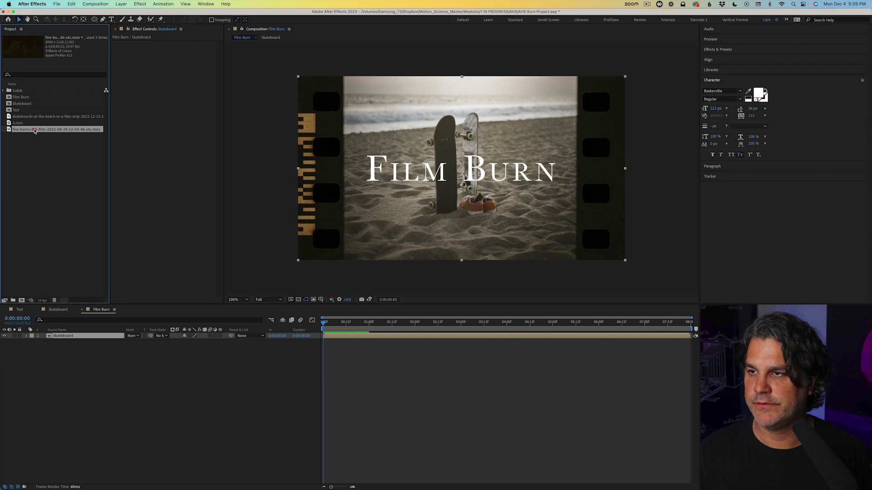
pyautogui.moveTo(50, 225)
pyautogui.mouseDown()
pyautogui.moveTo(66, 314)
pyautogui.moveTo(82, 339)
pyautogui.mouseUp()
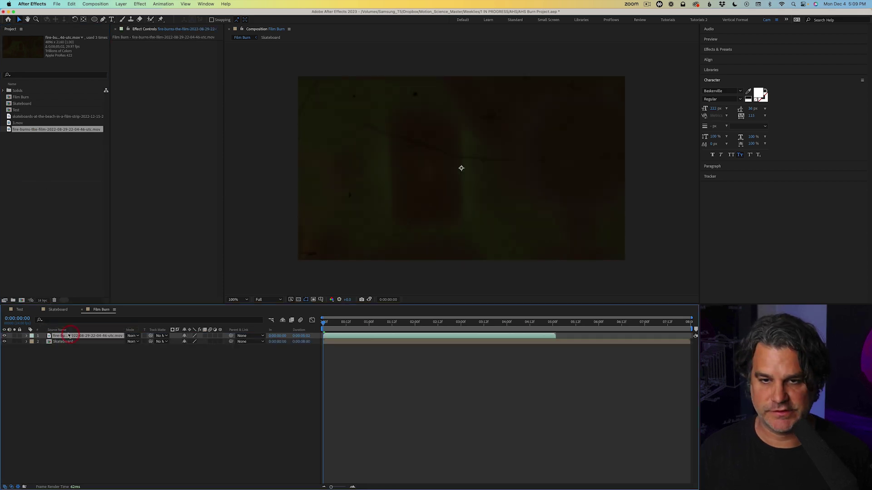
pyautogui.press('s')
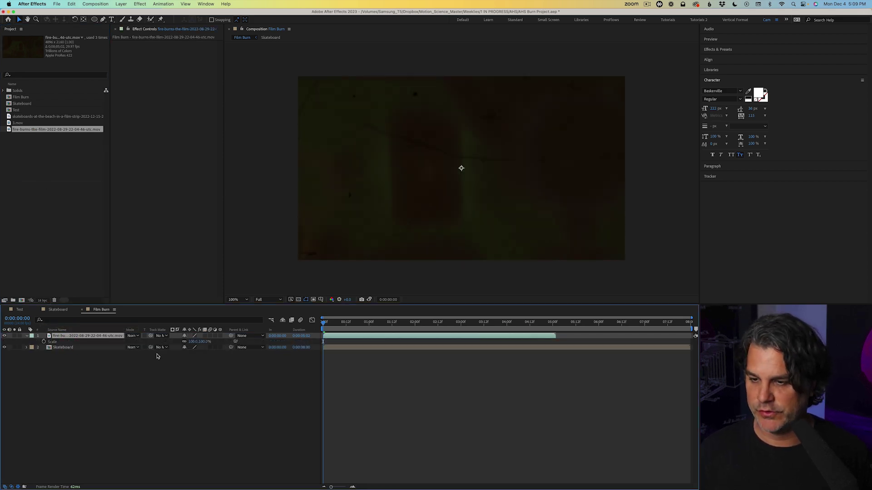
pyautogui.click(193, 342)
pyautogui.write('5')
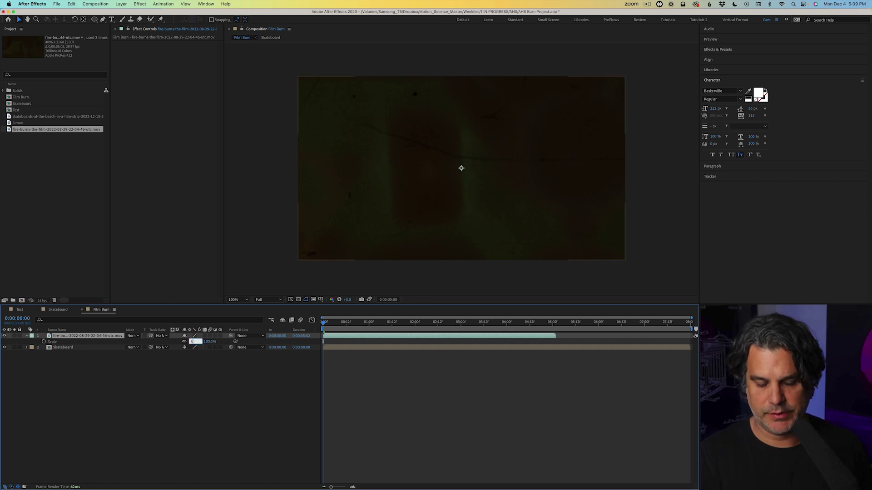
pyautogui.write('2')
pyautogui.press('Return')
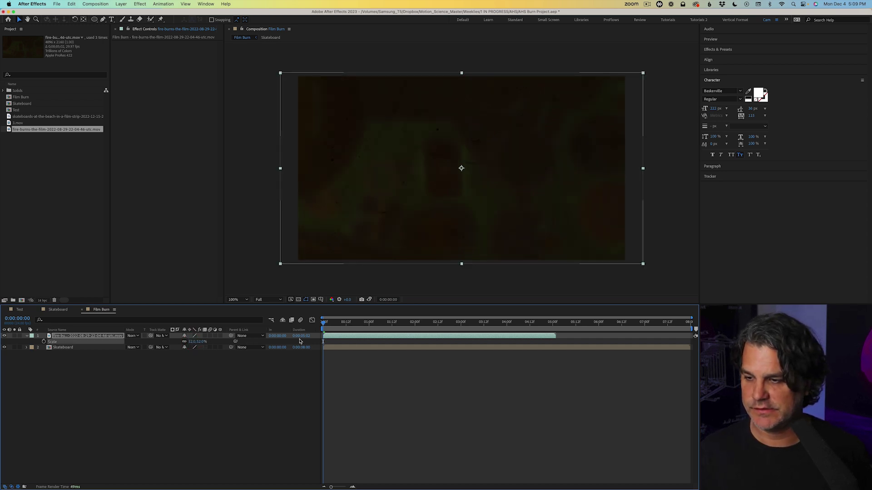
# Step: End the work area at the three-second mark, preview, and park the playhead at 0:00:02:02
pyautogui.moveTo(550, 323); pyautogui.dragTo(461, 340)
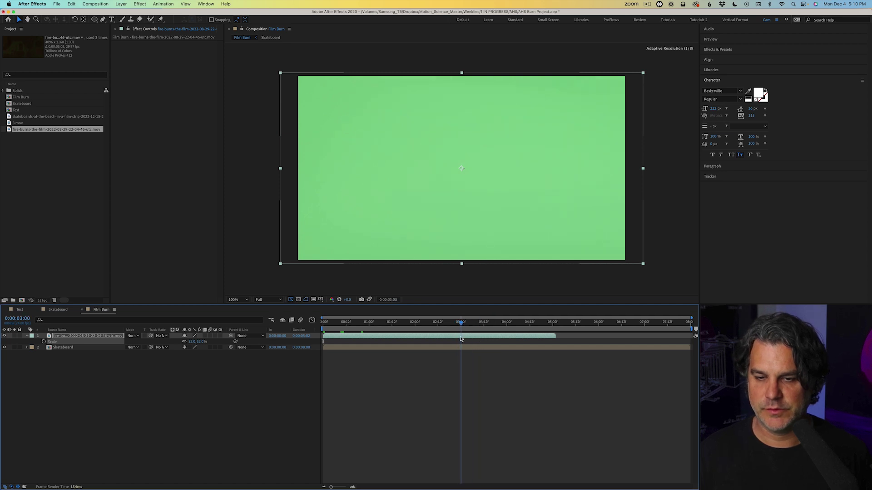
pyautogui.press('n')
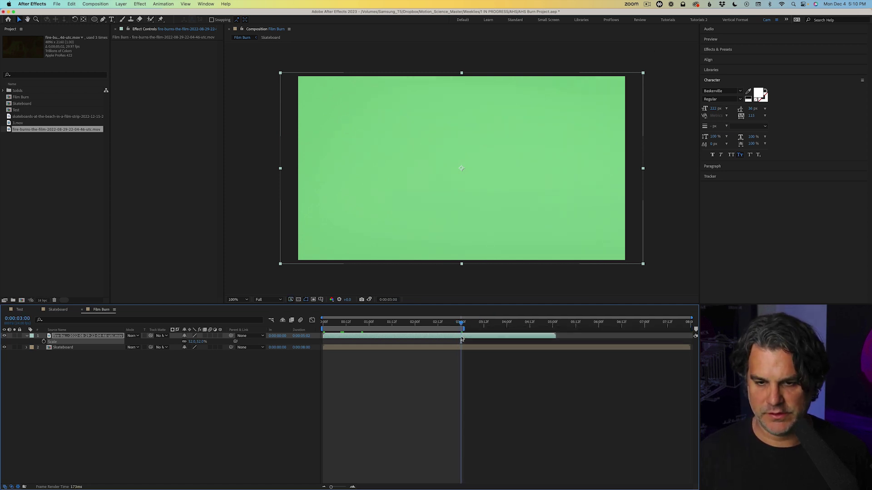
pyautogui.press('space')
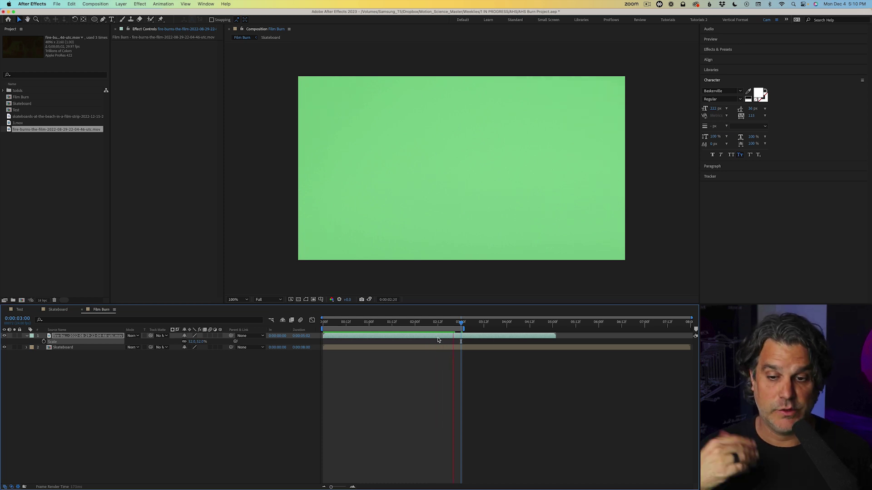
pyautogui.moveTo(391, 324); pyautogui.dragTo(418, 322)
# Step: Key out the burn clip's green with Keylight, then move Skateboard above the burn layer
pyautogui.click(139, 5)
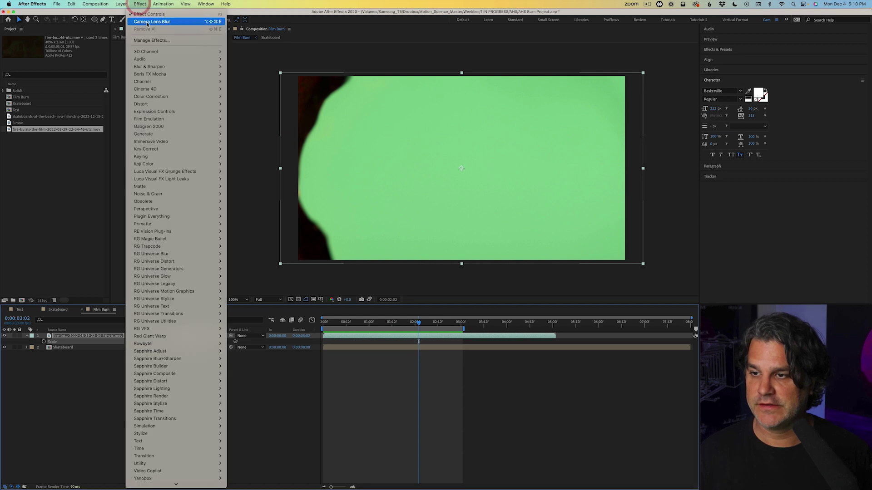
pyautogui.moveTo(169, 157)
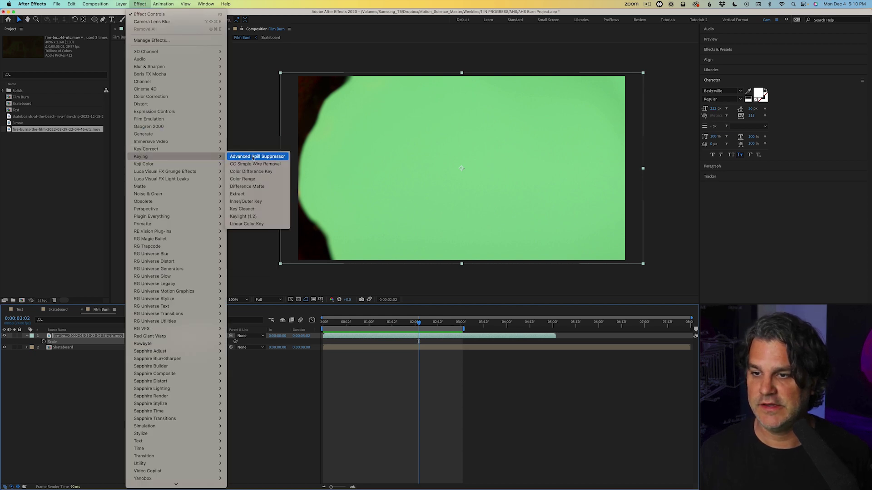
pyautogui.click(243, 216)
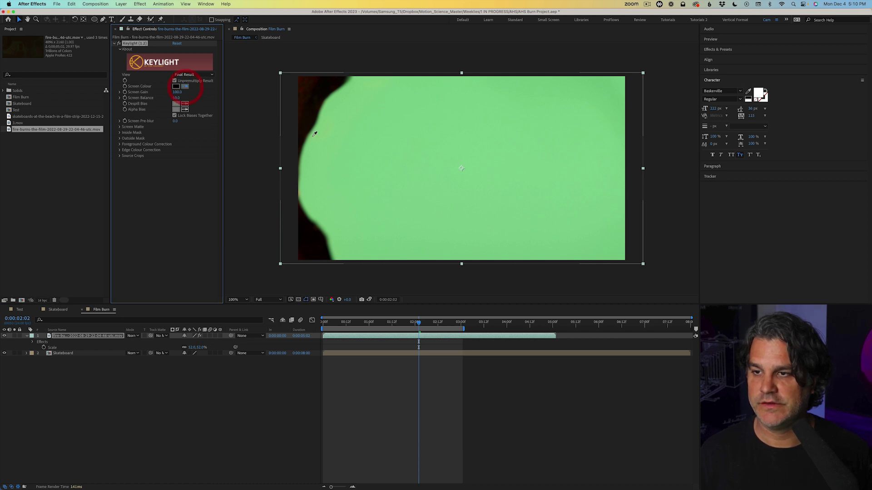
pyautogui.click(435, 170)
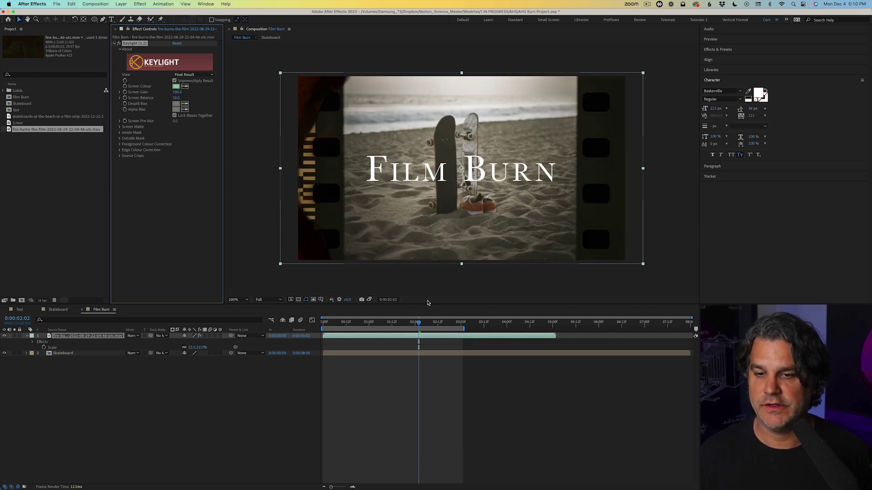
pyautogui.moveTo(415, 325)
pyautogui.mouseDown()
pyautogui.moveTo(364, 325)
pyautogui.moveTo(392, 327)
pyautogui.moveTo(382, 326)
pyautogui.mouseUp()
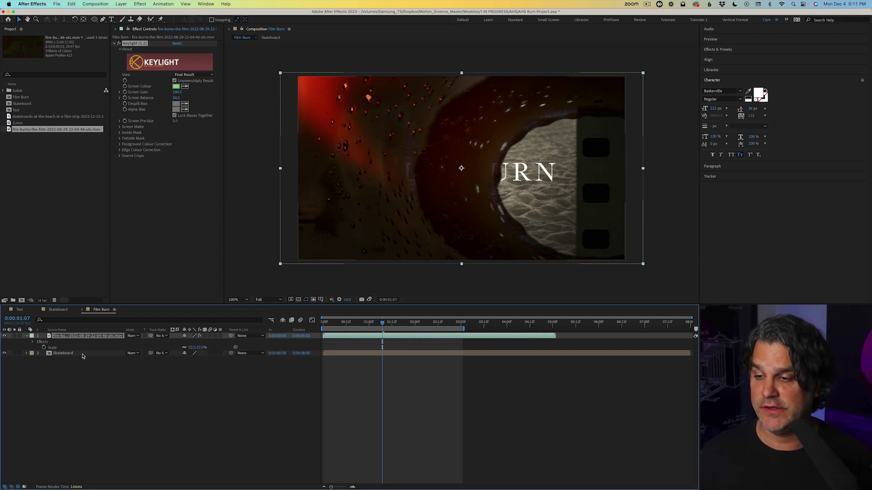
pyautogui.moveTo(75, 354); pyautogui.dragTo(76, 334)
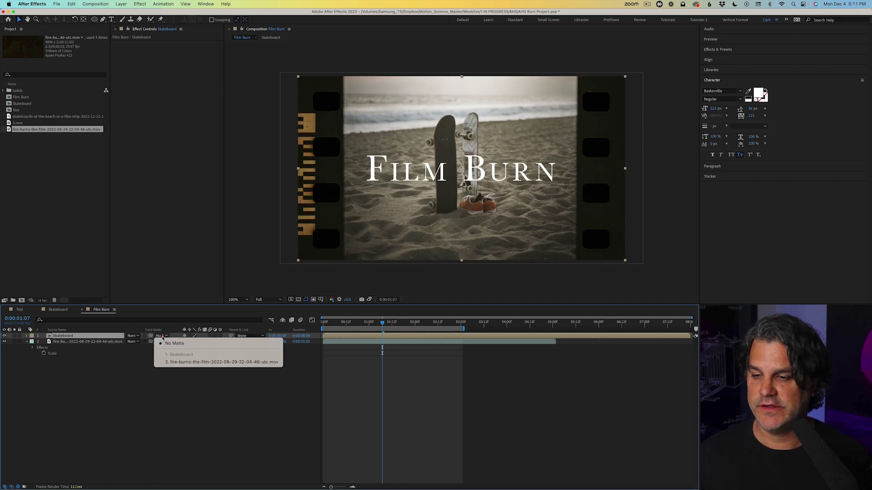
# Step: Matte Skateboard to the fire-burn clip with Screen mode and preview the burn across the title
pyautogui.click(175, 363)
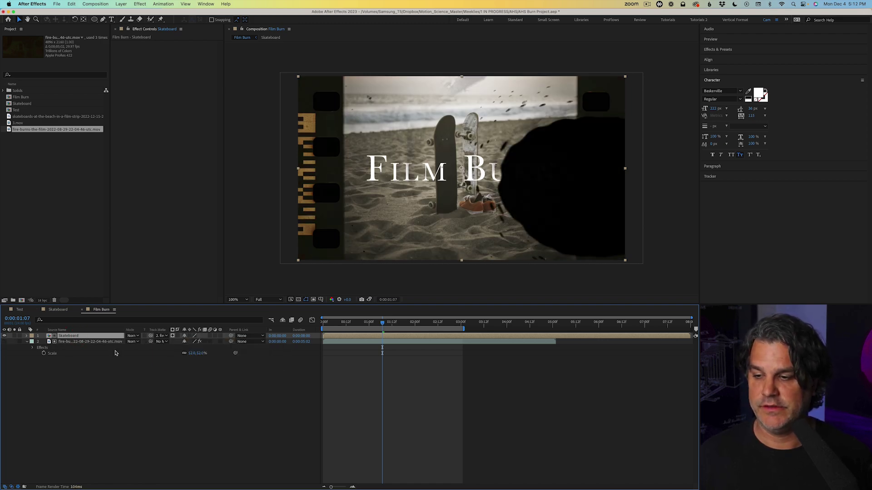
pyautogui.click(133, 336)
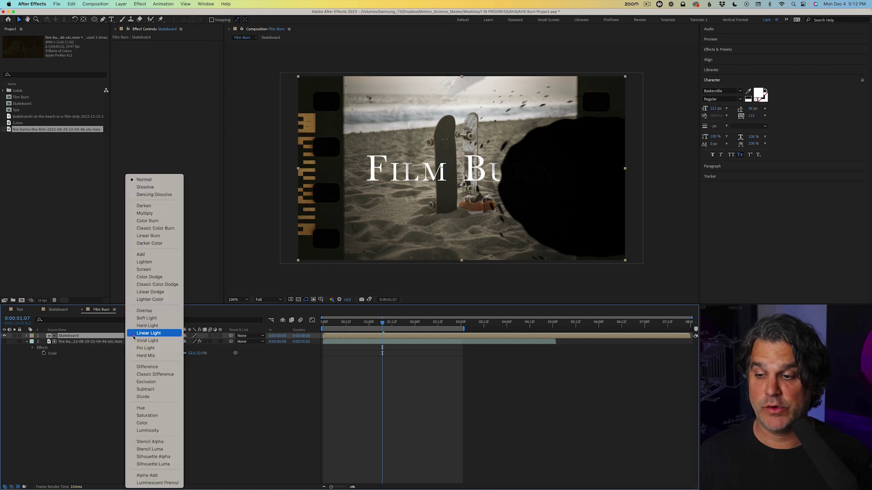
pyautogui.click(144, 269)
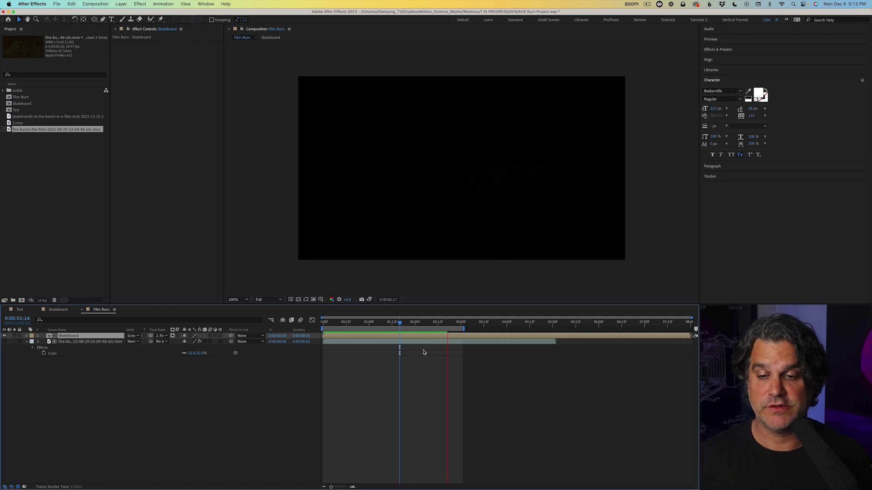
pyautogui.press('space')
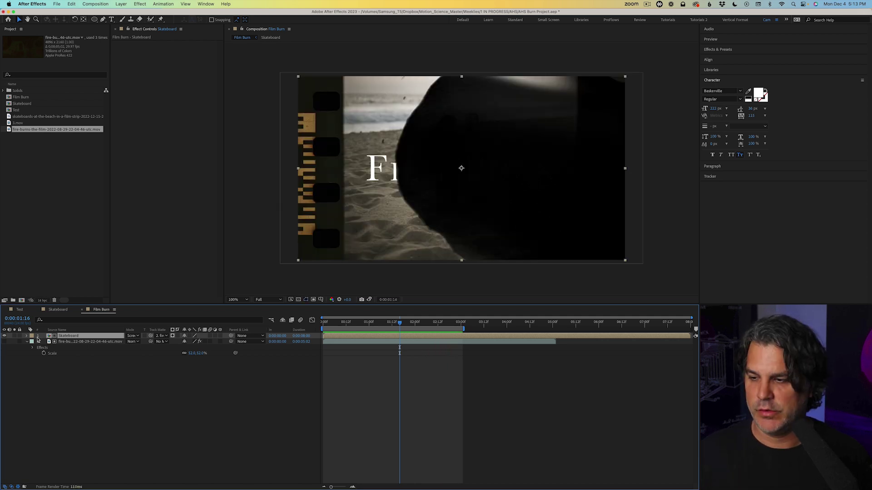
pyautogui.click(5, 341)
pyautogui.moveTo(399, 323)
pyautogui.mouseDown()
pyautogui.moveTo(359, 326)
pyautogui.moveTo(424, 326)
pyautogui.moveTo(353, 330)
pyautogui.mouseUp()
pyautogui.press('space')
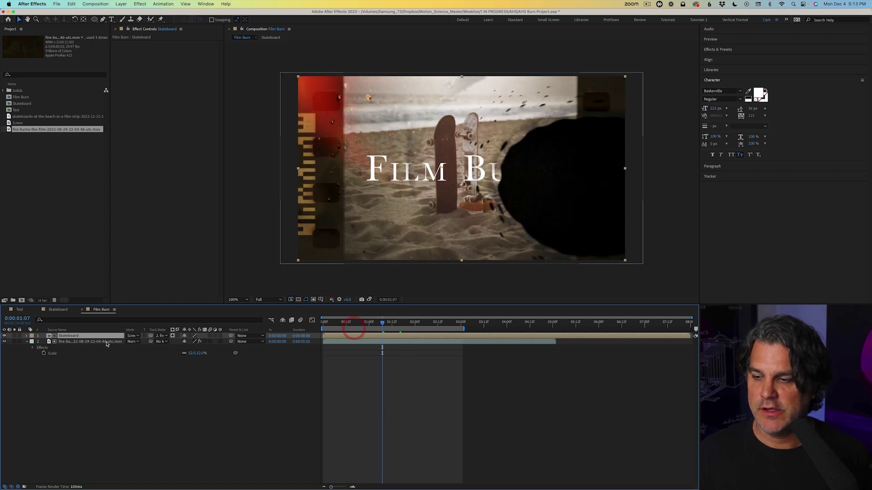
# Step: Duplicate the fire-burns layer and apply Sapphire S_Glow to the copy
pyautogui.click(77, 343)
pyautogui.press('super+d')
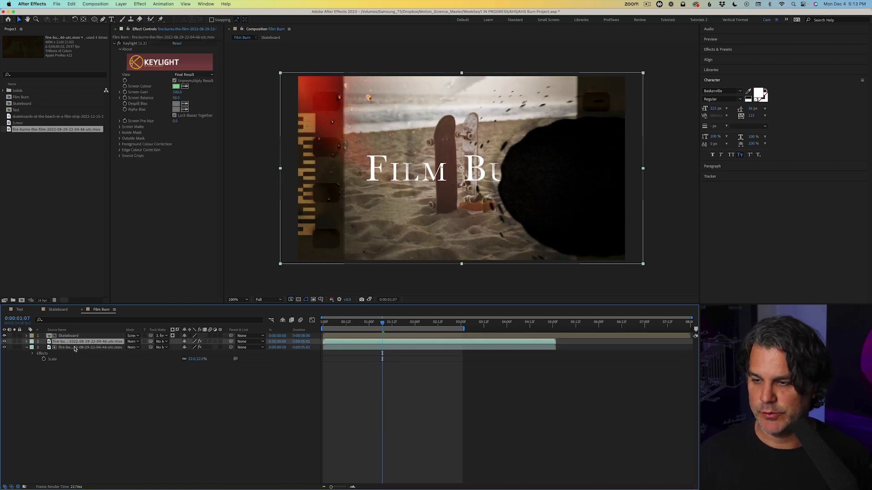
pyautogui.click(75, 348)
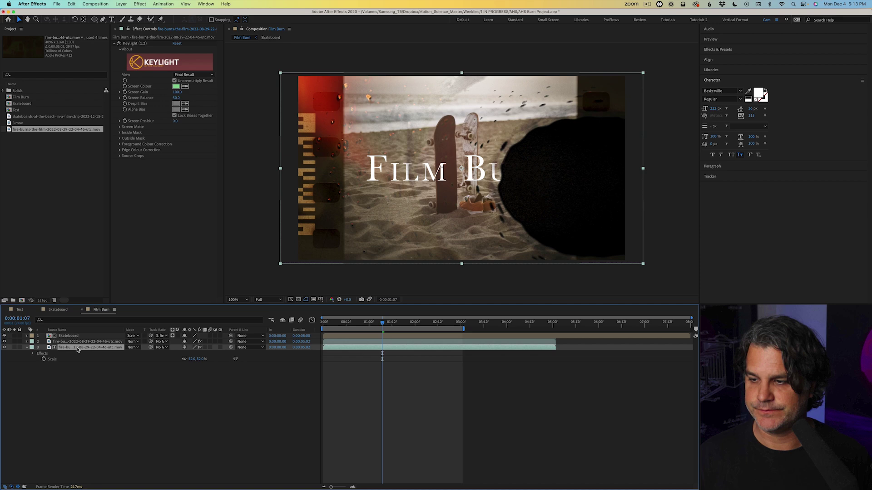
pyautogui.click(143, 4)
pyautogui.moveTo(177, 366)
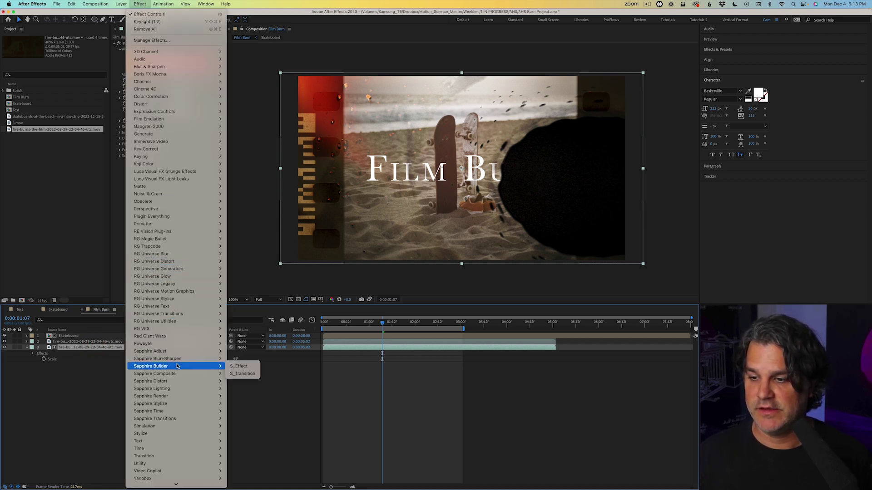
pyautogui.moveTo(179, 388)
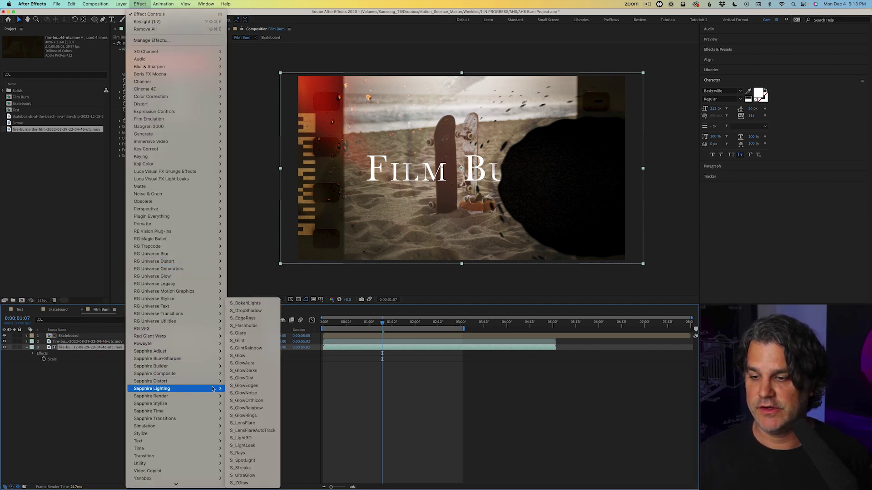
pyautogui.click(244, 357)
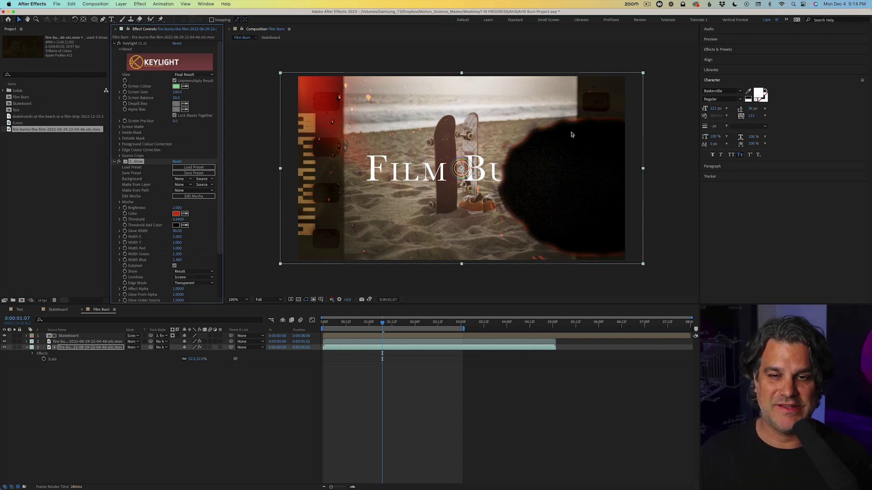
# Step: Preview the glowing burn and toggle the copy's visibility to compare, leaving it on
pyautogui.press('space')
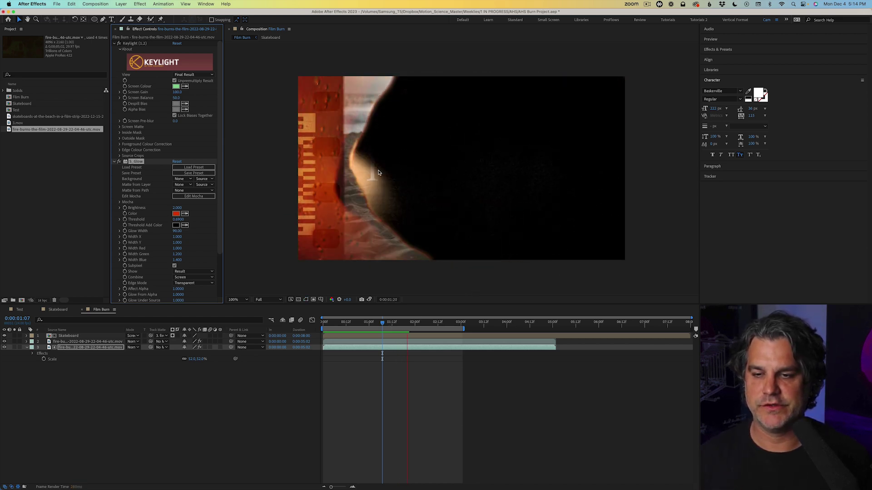
pyautogui.click(405, 326)
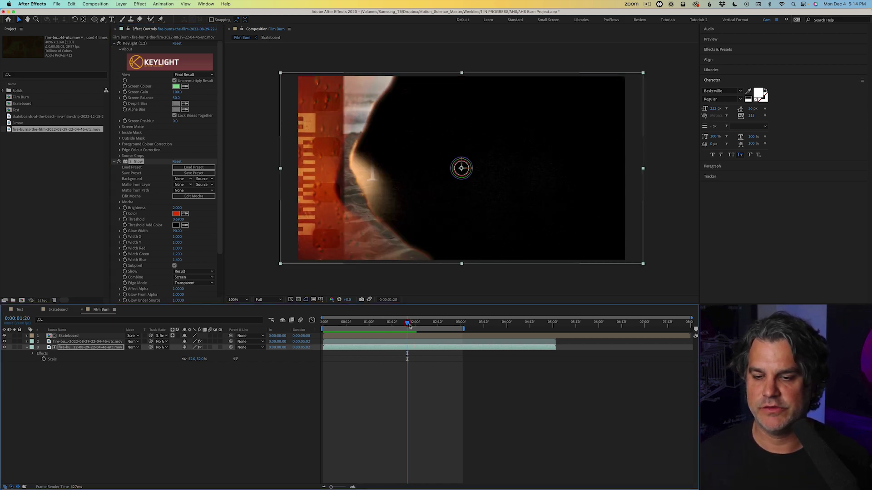
pyautogui.click(5, 348)
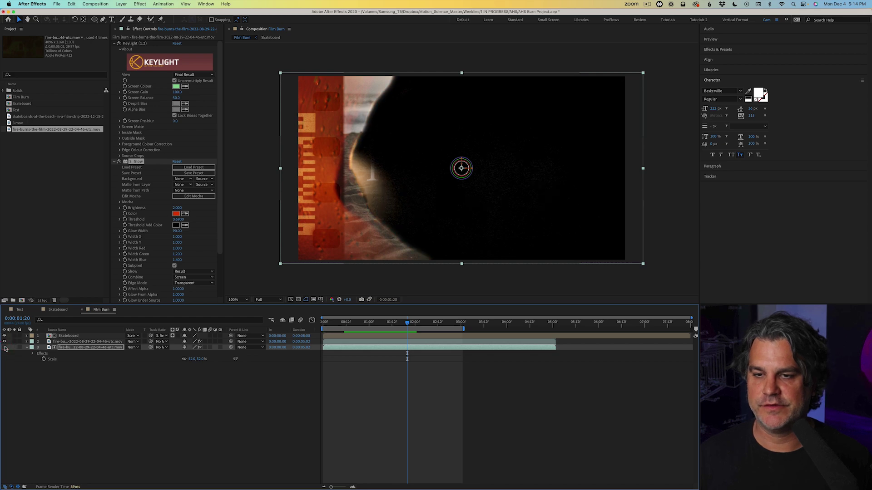
pyautogui.click(4, 347)
pyautogui.click(5, 348)
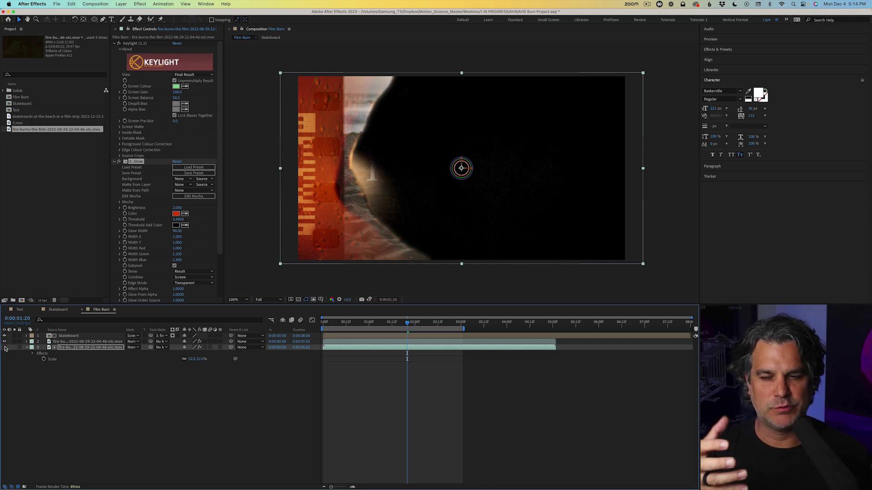
pyautogui.click(5, 347)
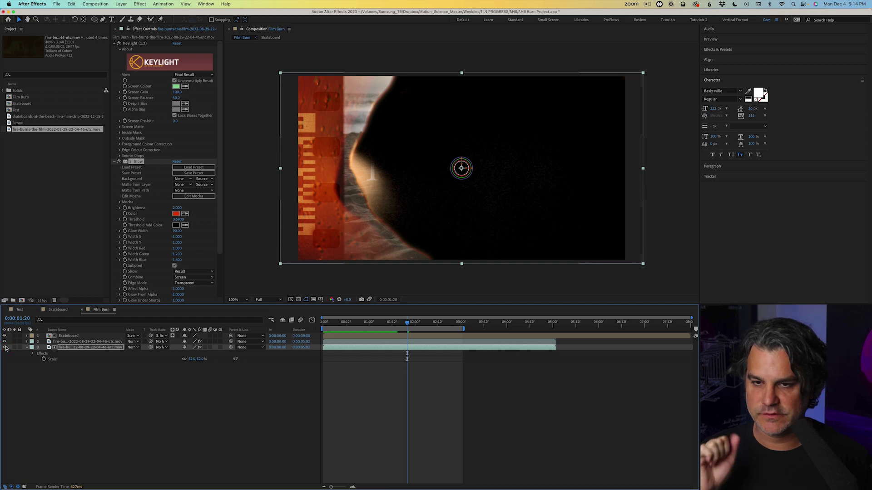
# Step: Set the original fire-burns layer to Screen blending, keeping it after trying Normal
pyautogui.click(87, 342)
pyautogui.click(133, 341)
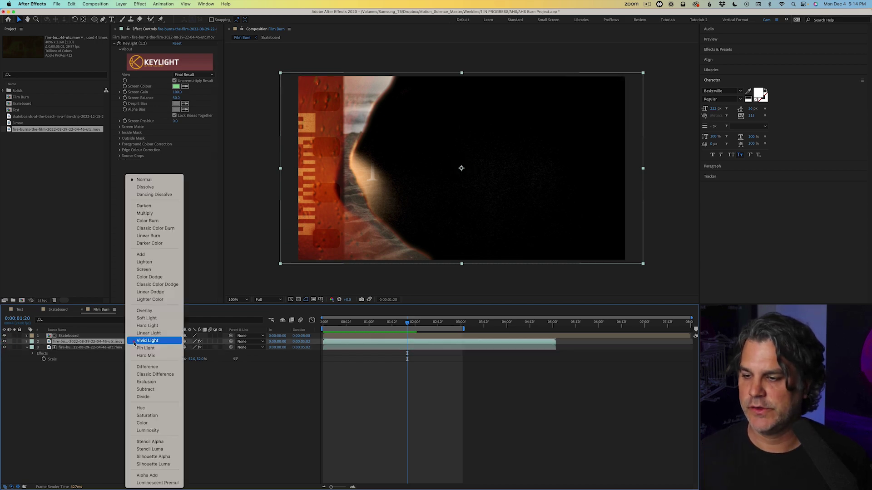
pyautogui.click(147, 269)
pyautogui.moveTo(406, 324)
pyautogui.mouseDown()
pyautogui.moveTo(356, 326)
pyautogui.moveTo(385, 325)
pyautogui.mouseUp()
pyautogui.click(133, 341)
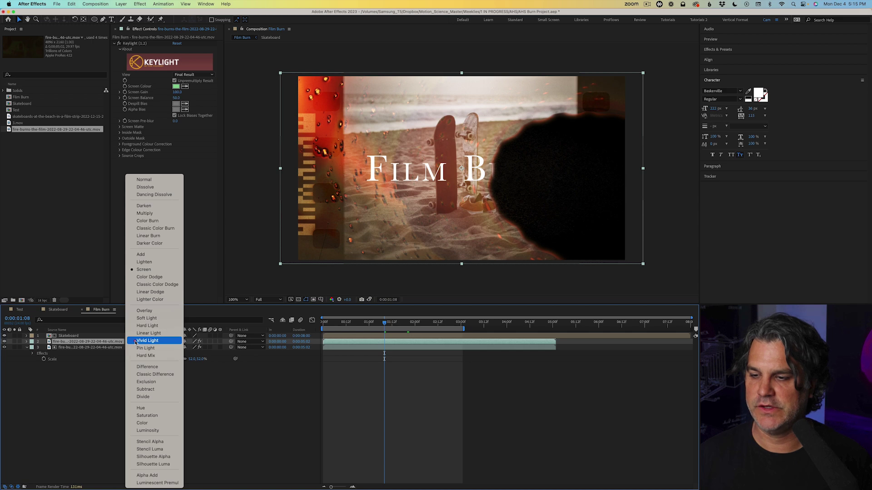
pyautogui.click(172, 180)
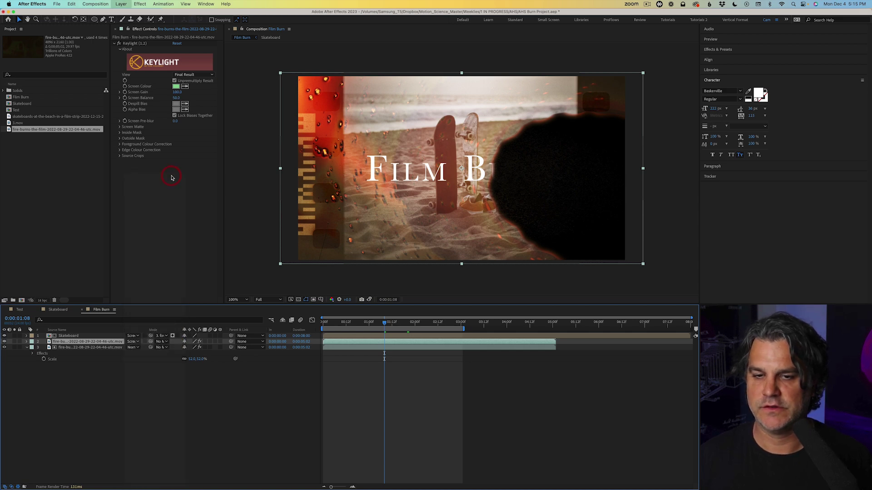
pyautogui.press('super+z')
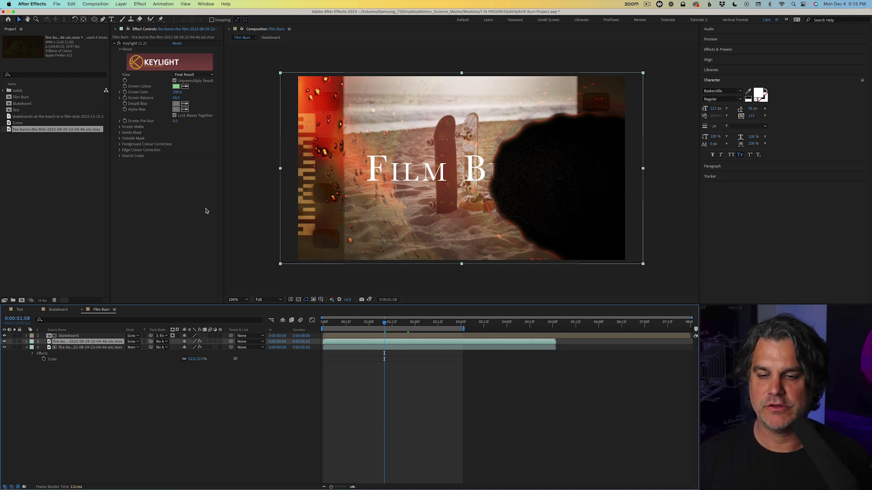
# Step: Scrub through the burn frames and settle on 0:00:01:12
pyautogui.moveTo(394, 324)
pyautogui.mouseDown()
pyautogui.moveTo(422, 324)
pyautogui.moveTo(386, 324)
pyautogui.mouseUp()
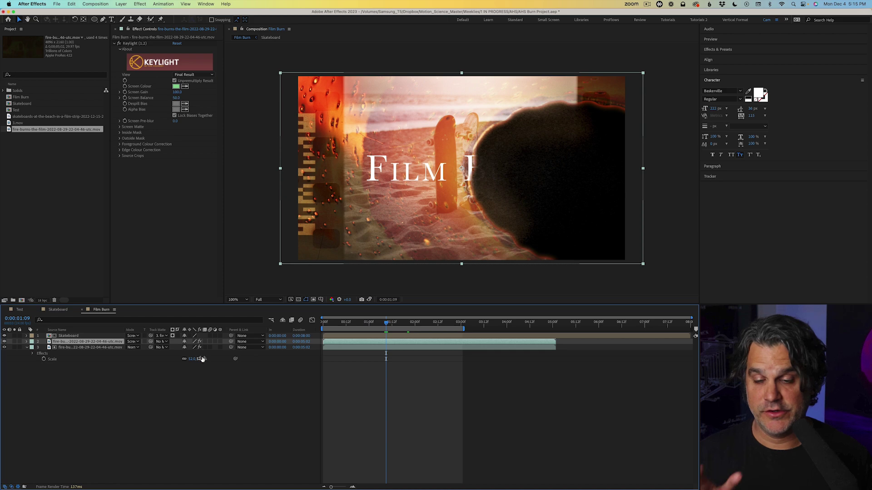
pyautogui.click(394, 324)
pyautogui.moveTo(394, 324); pyautogui.dragTo(392, 325)
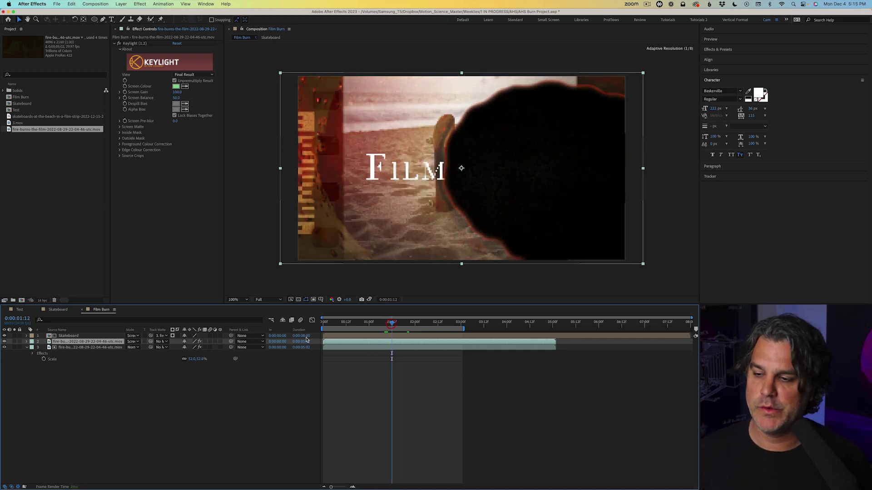
# Step: Apply Liquify to the Skateboard layer and enlarge the warp brush to 600
pyautogui.click(68, 336)
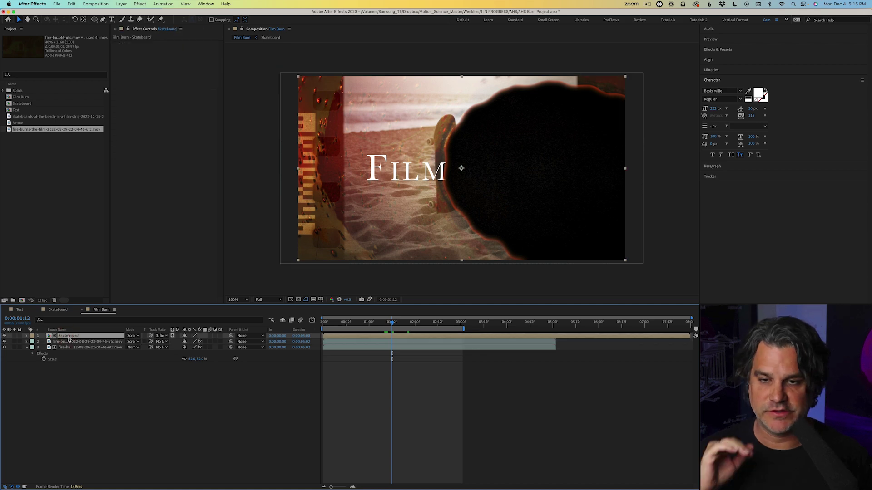
pyautogui.click(141, 4)
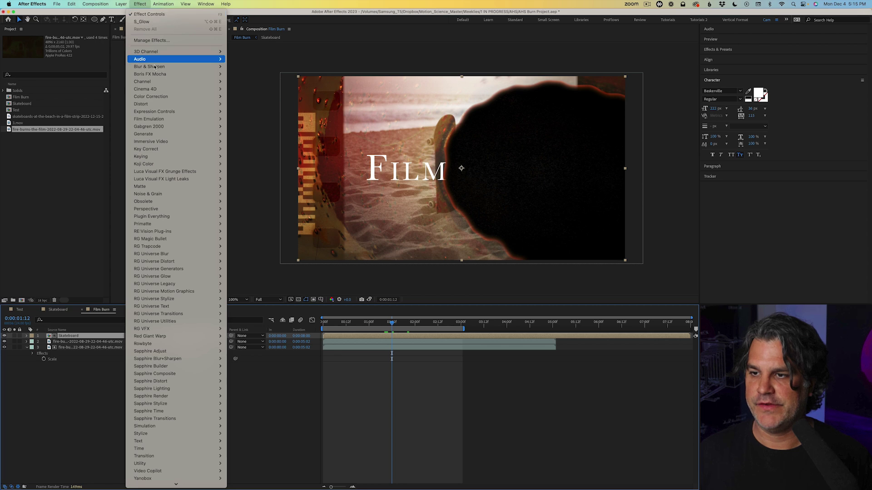
pyautogui.moveTo(158, 105)
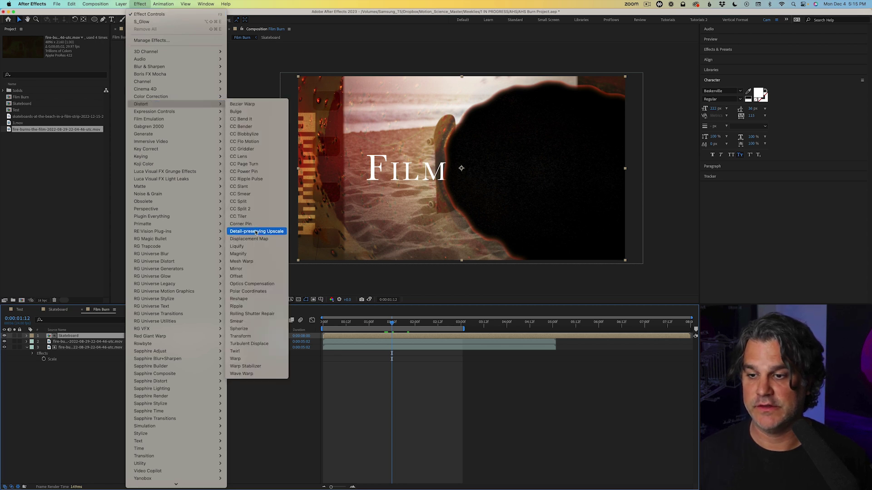
pyautogui.click(254, 246)
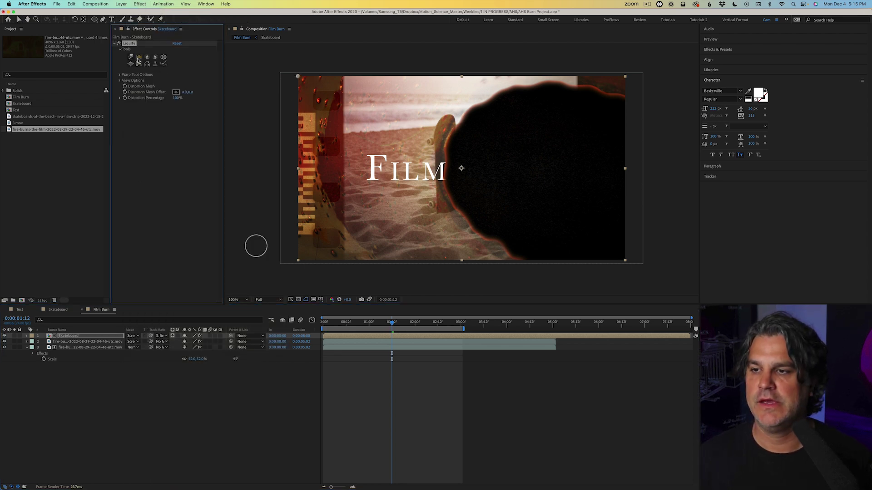
pyautogui.click(120, 75)
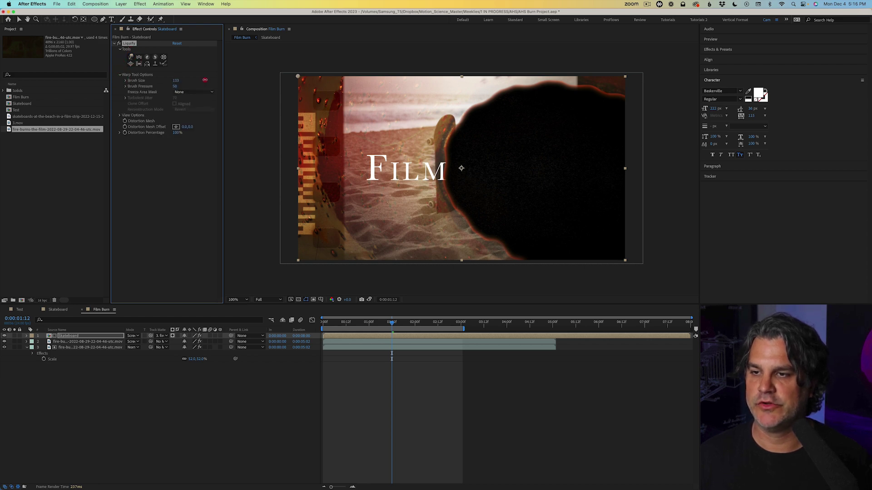
pyautogui.moveTo(379, 79); pyautogui.dragTo(395, 79)
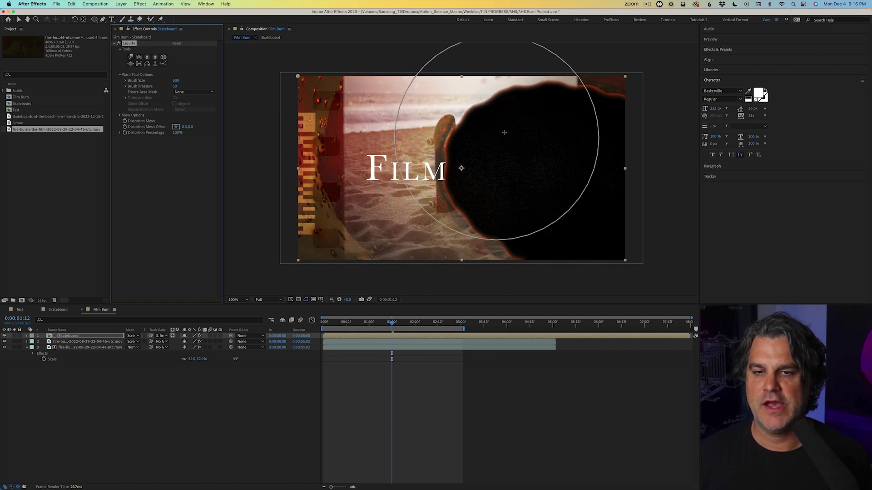
# Step: Smear the skateboard photo and Film Burn title with several warp brush strokes
pyautogui.moveTo(499, 118); pyautogui.dragTo(345, 104)
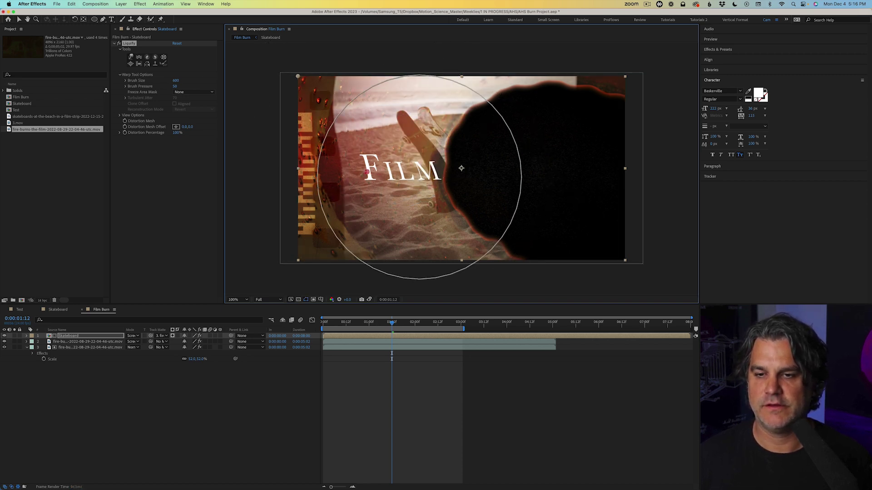
pyautogui.press('super+z')
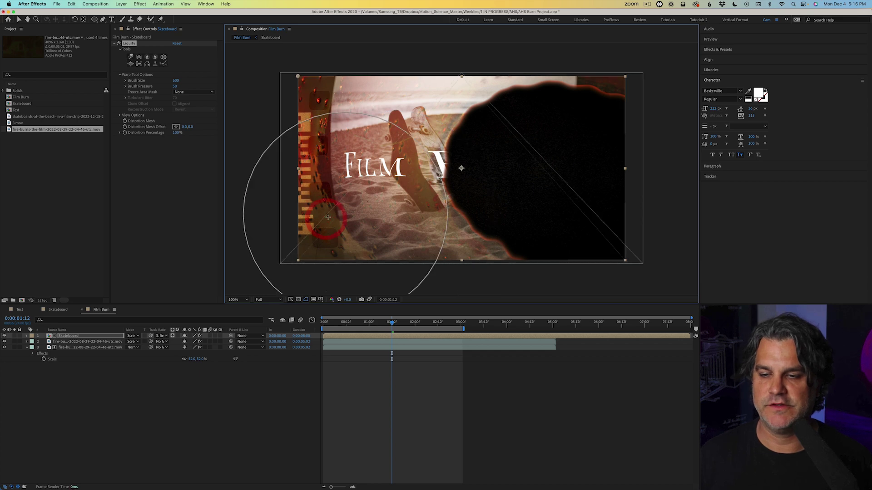
pyautogui.moveTo(431, 179)
pyautogui.mouseDown()
pyautogui.moveTo(419, 138)
pyautogui.moveTo(459, 159)
pyautogui.moveTo(485, 129)
pyautogui.mouseUp()
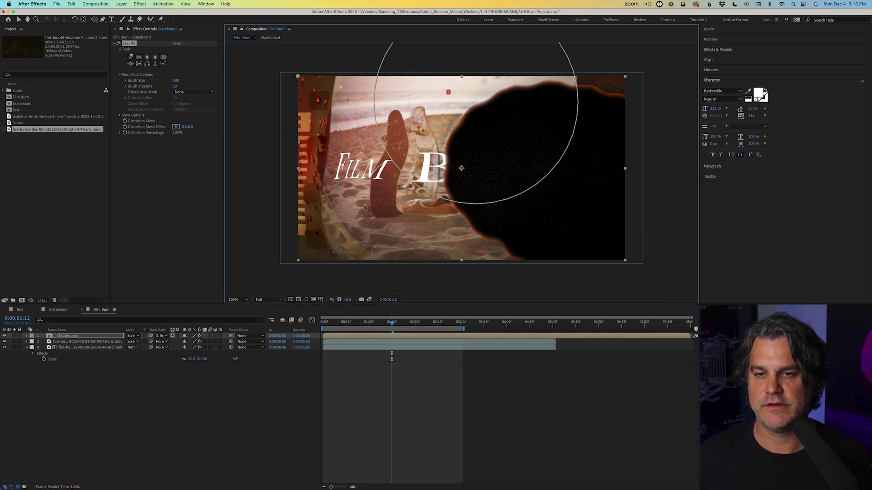
pyautogui.click(319, 66)
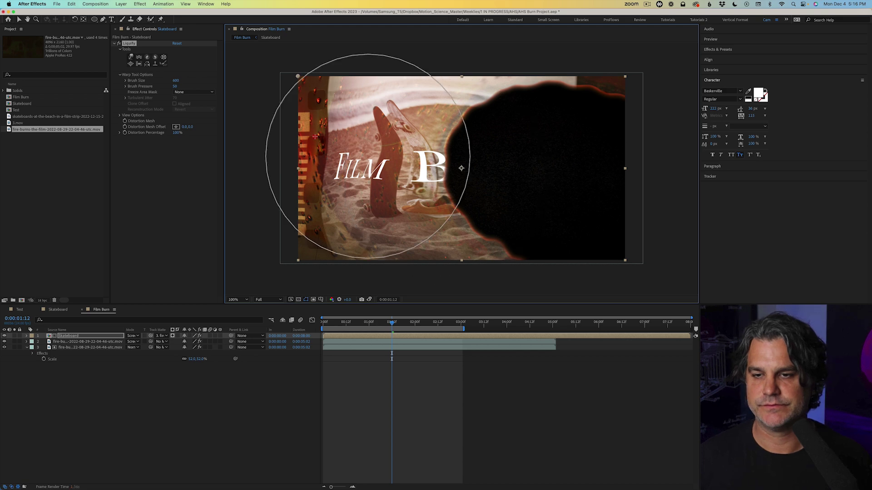
pyautogui.moveTo(340, 152); pyautogui.dragTo(369, 189)
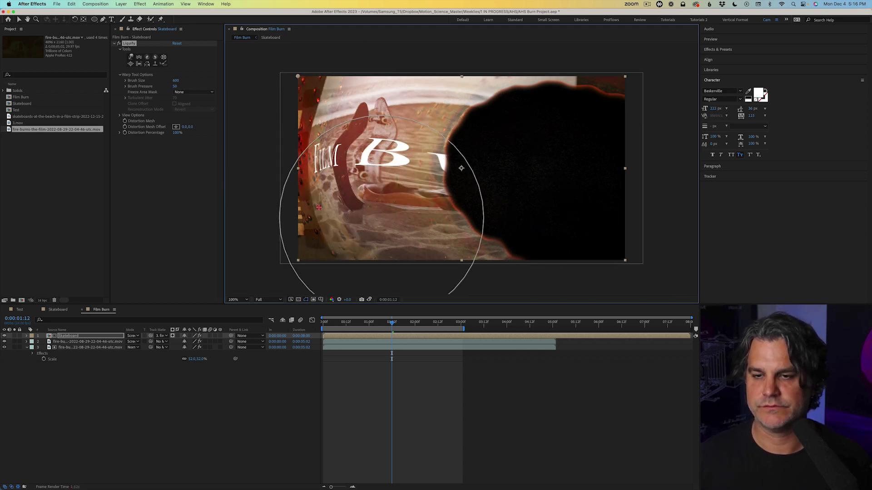
pyautogui.moveTo(471, 107); pyautogui.dragTo(357, 87)
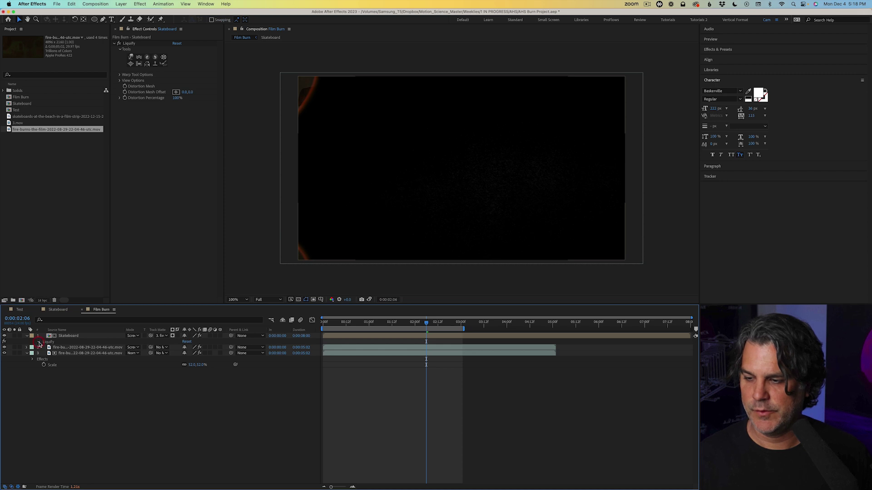
# Step: Keyframe Liquify Distortion Percentage at 125% near two seconds and 0% at 0:00:00:18
pyautogui.click(43, 353)
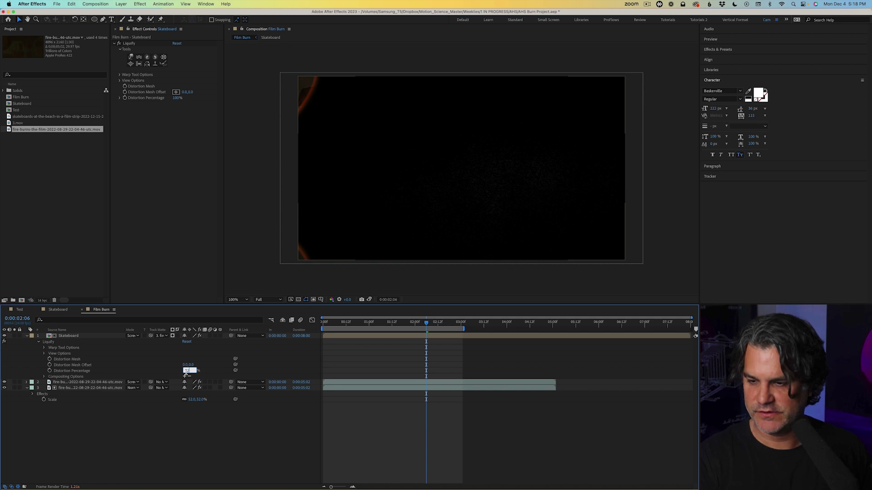
pyautogui.click(61, 372)
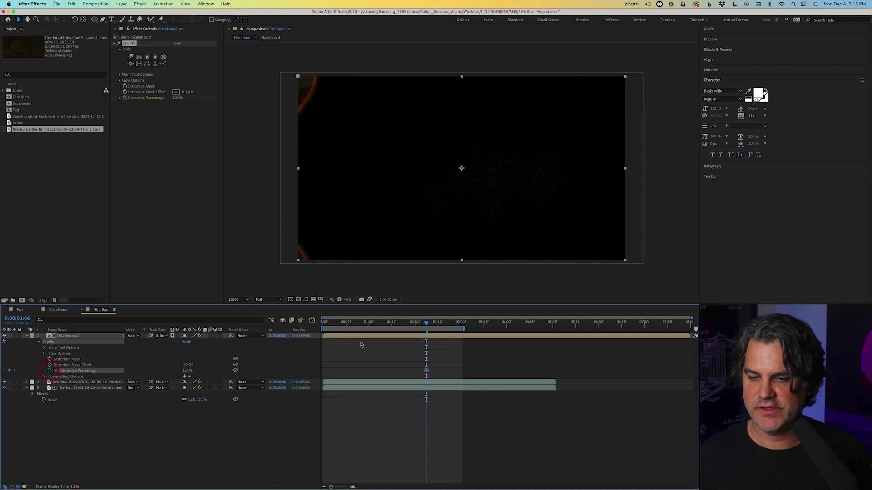
pyautogui.moveTo(373, 325); pyautogui.dragTo(356, 327)
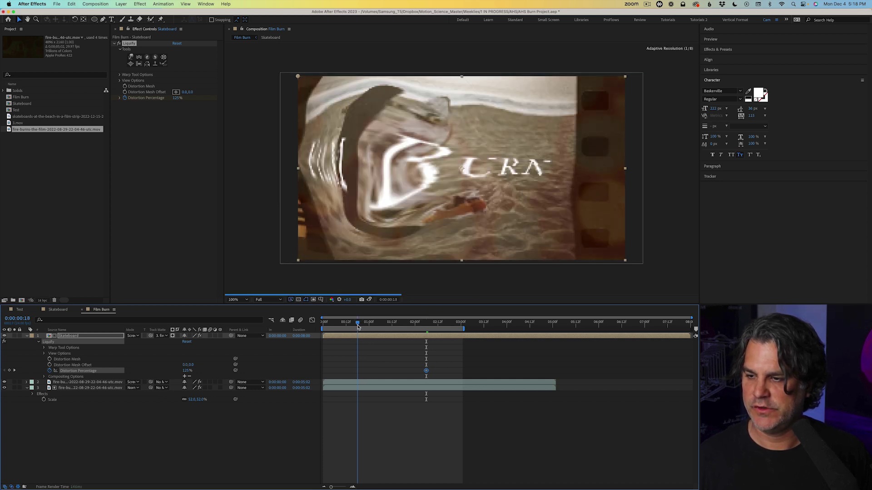
pyautogui.click(358, 325)
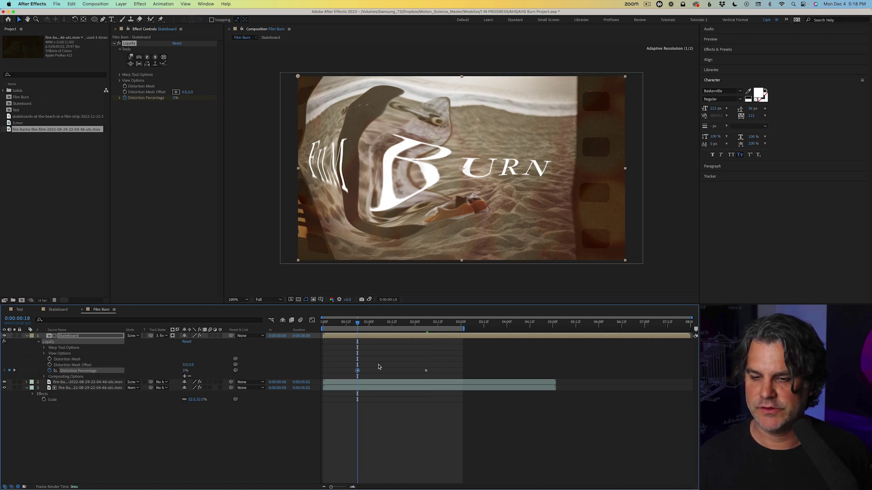
# Step: Apply Easy Ease In to the 125% keyframe and Easy Ease Out to the 0% keyframe
pyautogui.rightClick(425, 371)
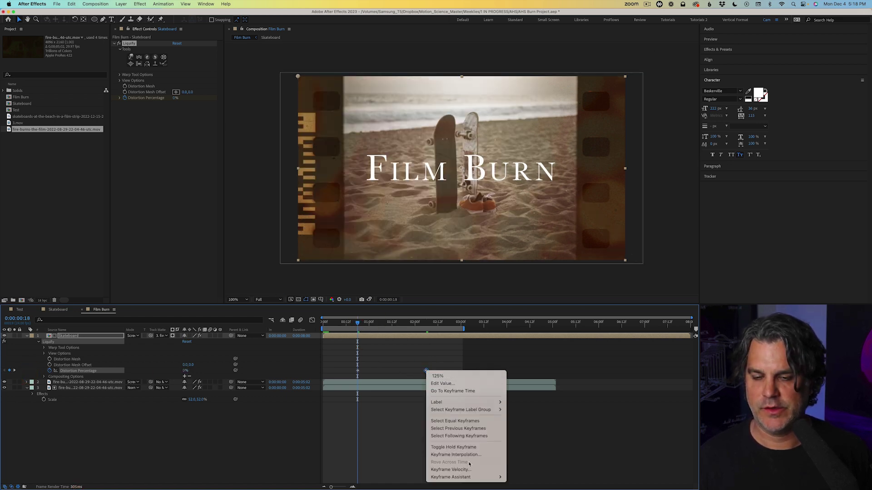
pyautogui.moveTo(469, 478)
pyautogui.click(522, 438)
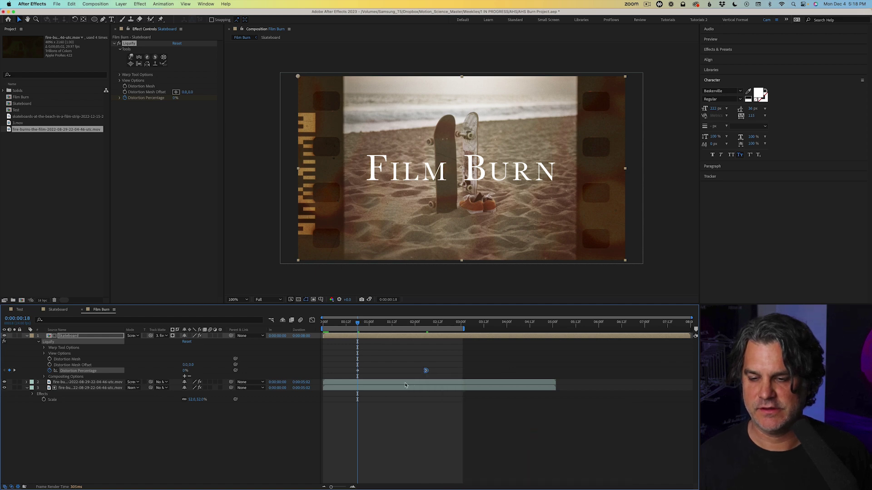
pyautogui.rightClick(358, 372)
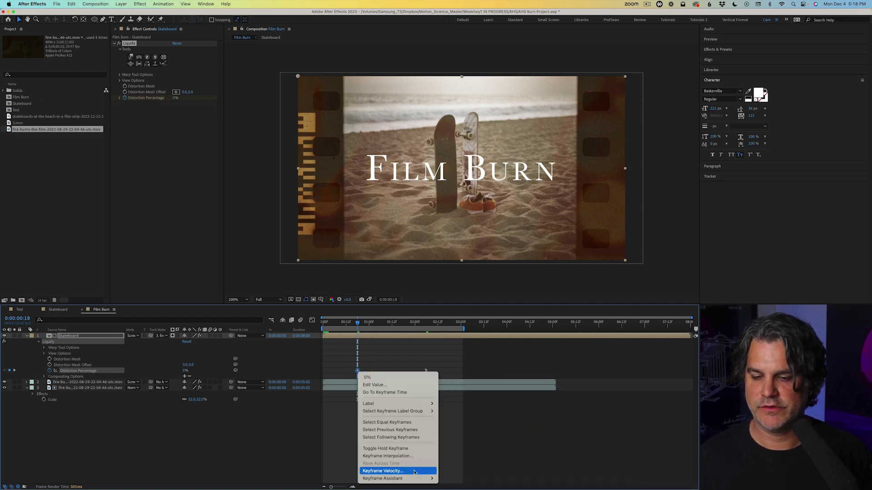
pyautogui.moveTo(390, 479)
pyautogui.click(466, 446)
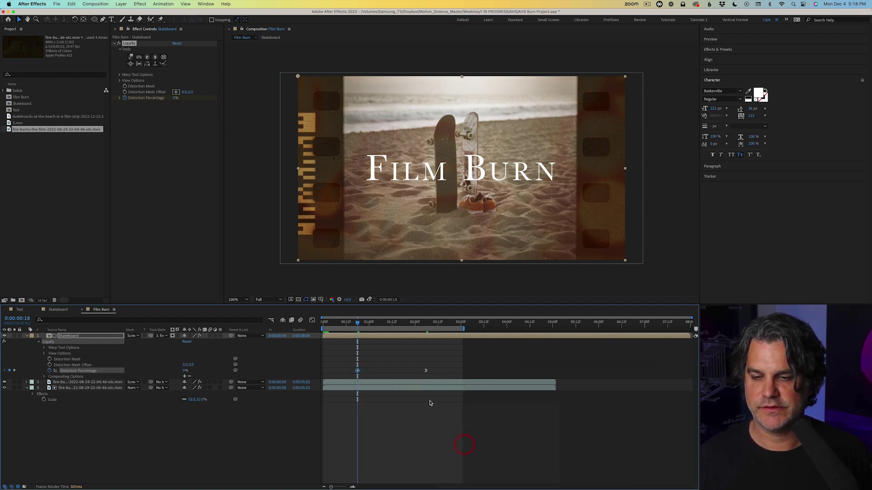
# Step: Check the warp build-up at 0:00:01:01, 0:00:01:10, 0:00:01:18 and 0:00:01:21
pyautogui.click(370, 323)
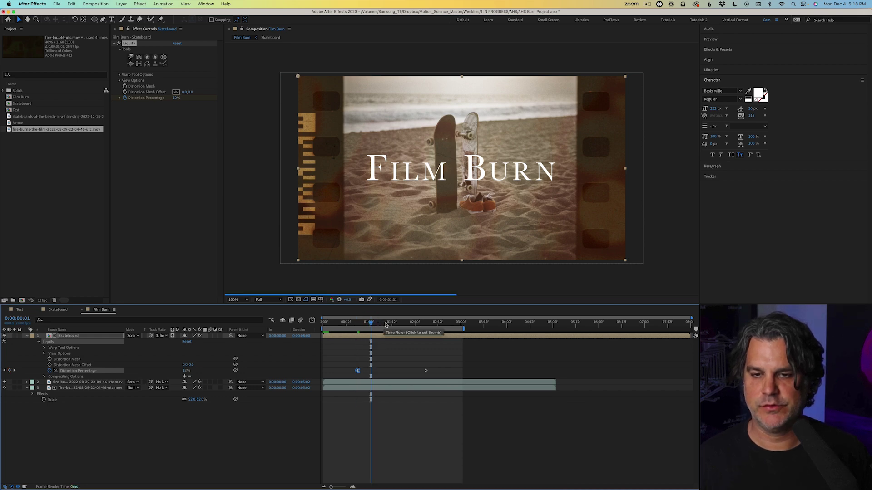
pyautogui.click(387, 323)
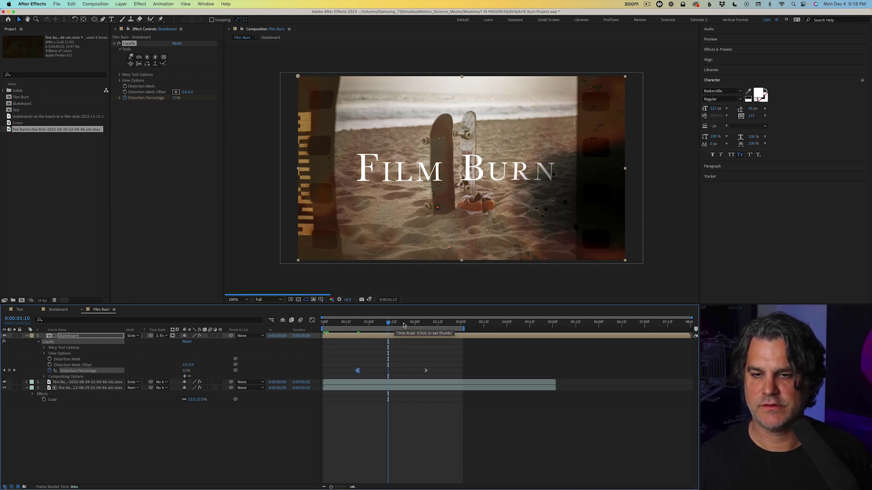
pyautogui.click(404, 324)
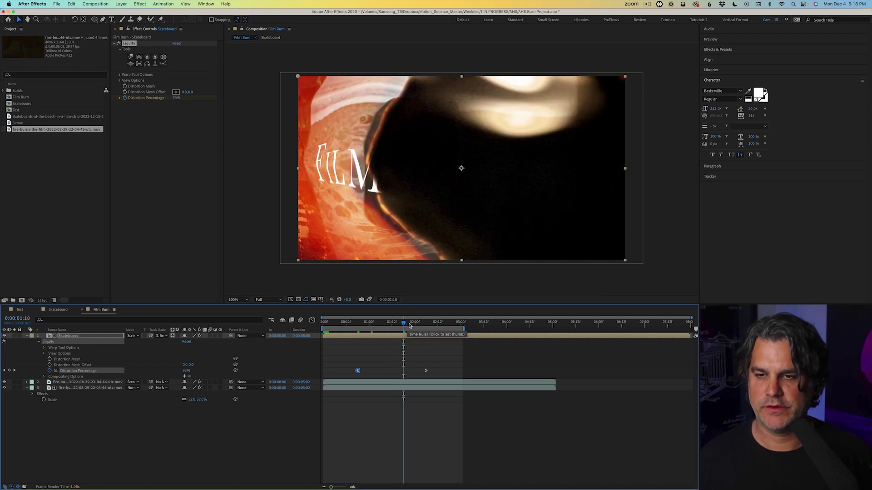
pyautogui.click(409, 324)
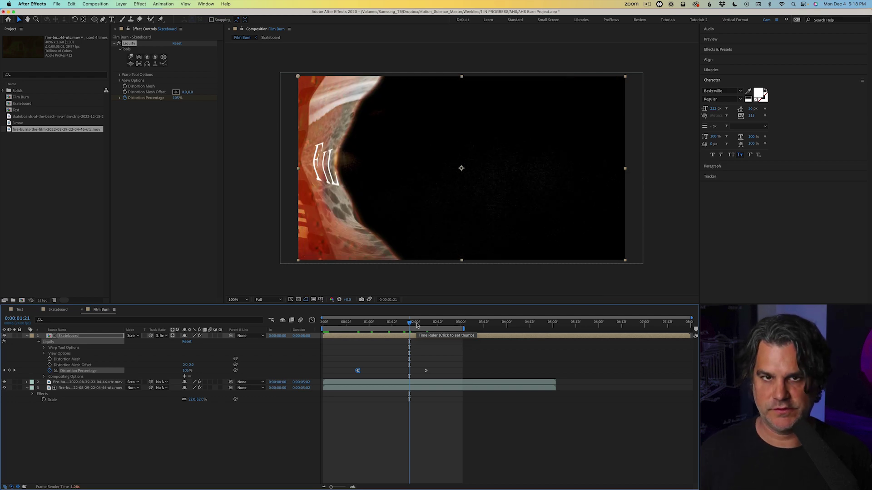
# Step: Preview the warp, then step back to the clean, undistorted title at 0:00:00:17
pyautogui.press('space')
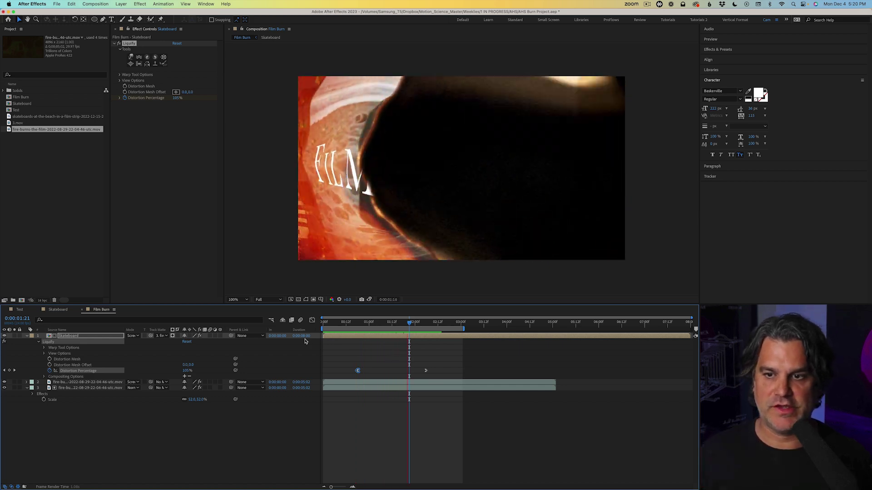
pyautogui.click(390, 323)
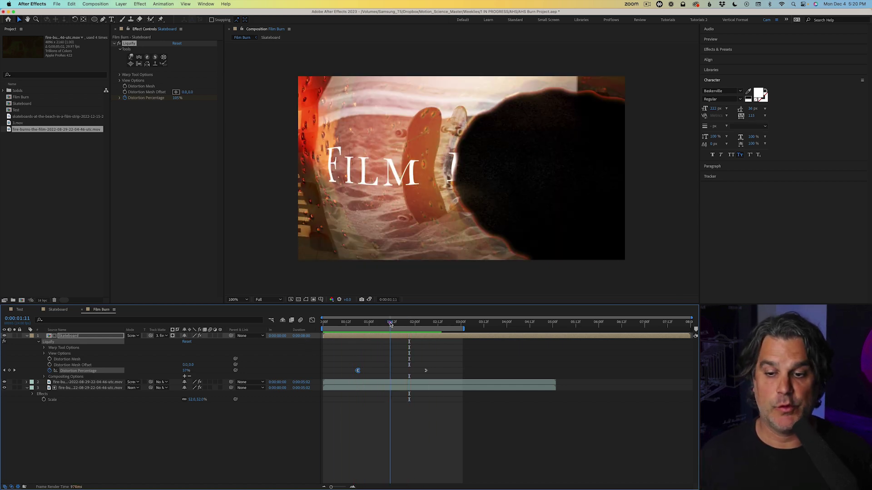
pyautogui.moveTo(390, 324); pyautogui.dragTo(375, 323)
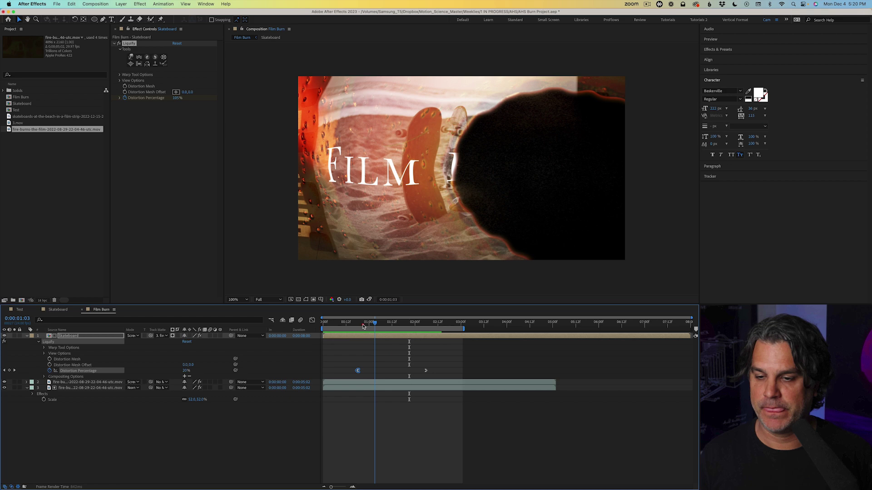
pyautogui.click(357, 325)
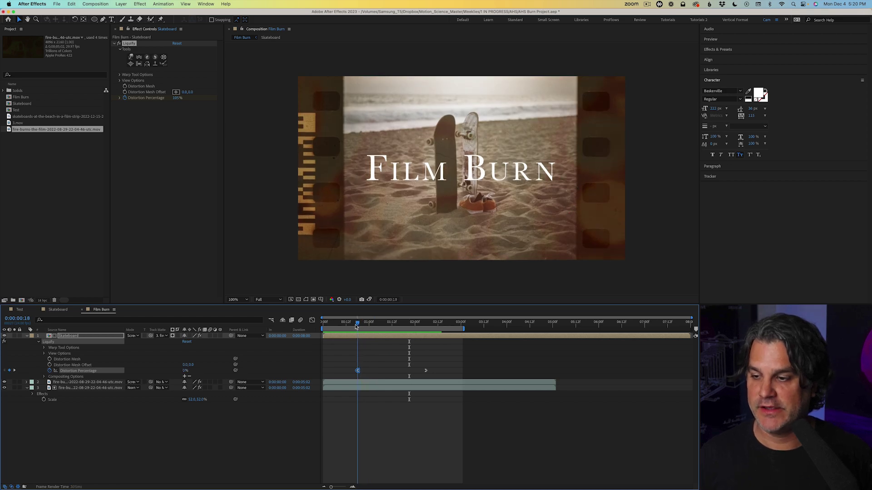
pyautogui.click(356, 325)
# Step: Make the Skateboard layer 3D, add Camera 1, and set its starting Position keyframe
pyautogui.click(27, 337)
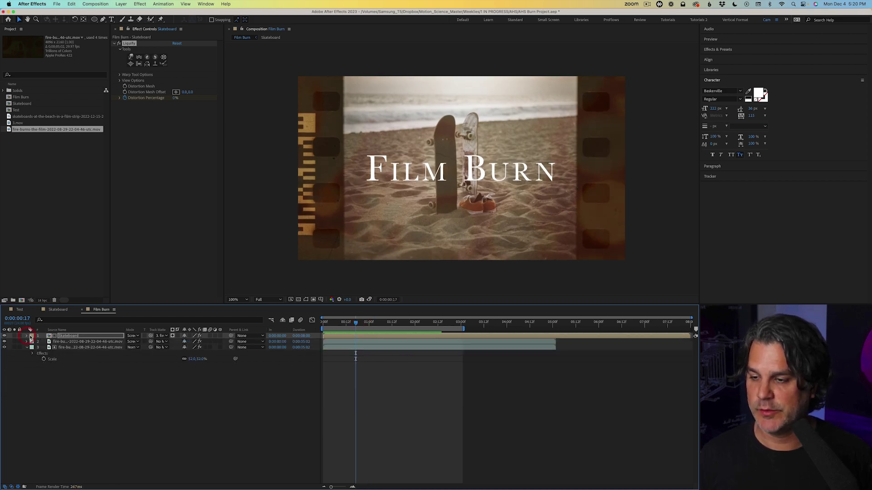
pyautogui.click(220, 347)
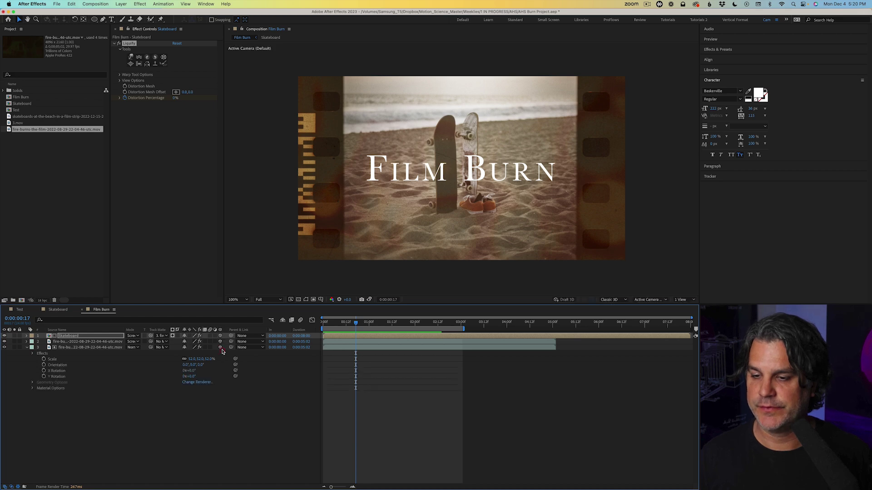
pyautogui.click(121, 4)
pyautogui.moveTo(137, 14)
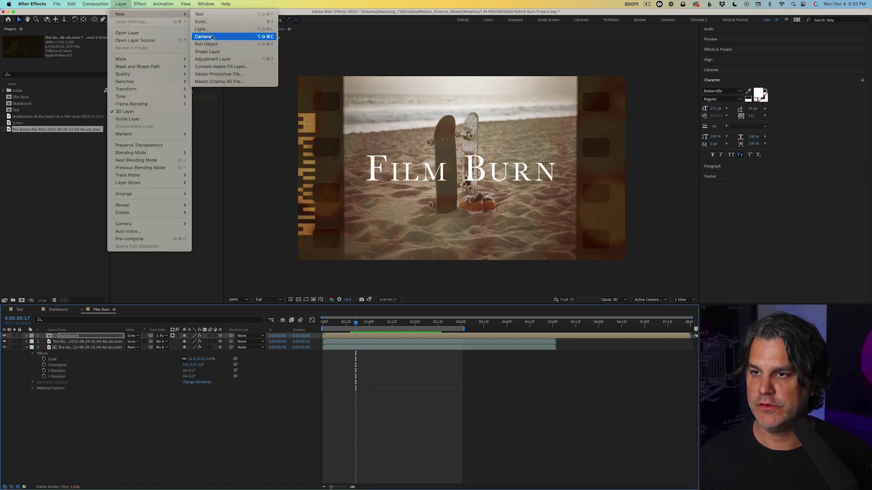
pyautogui.click(204, 36)
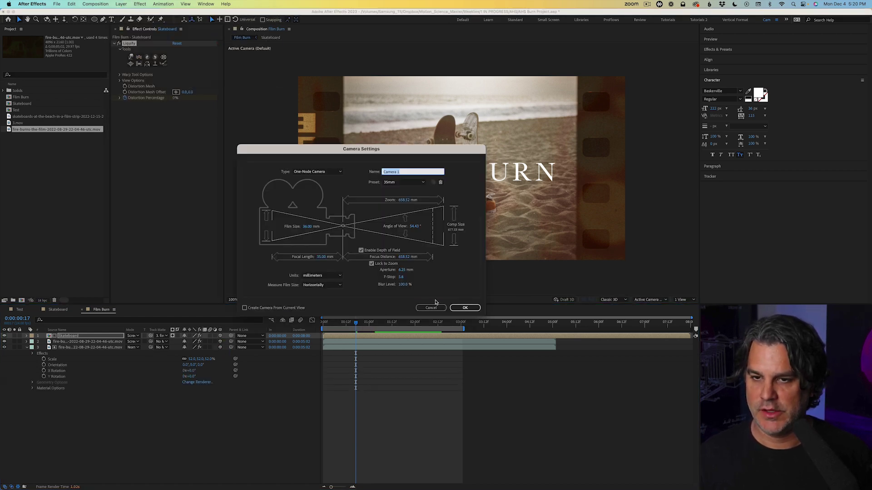
pyautogui.click(465, 308)
pyautogui.press('p')
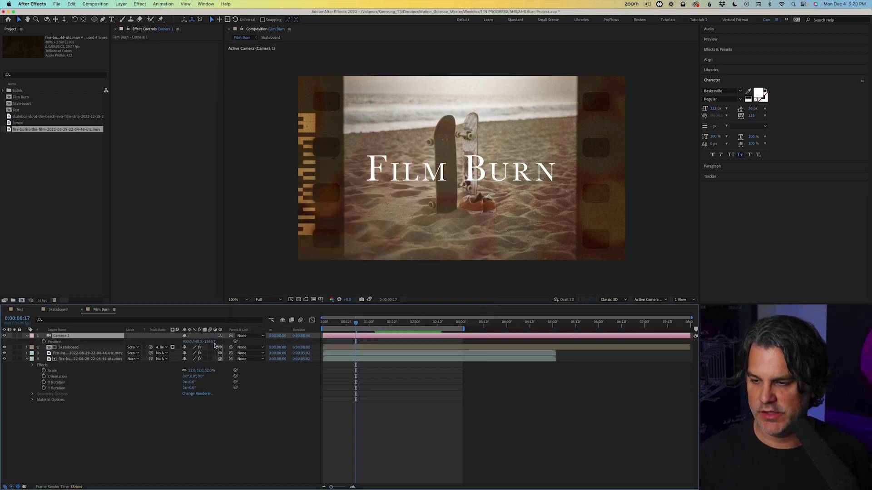
pyautogui.click(44, 342)
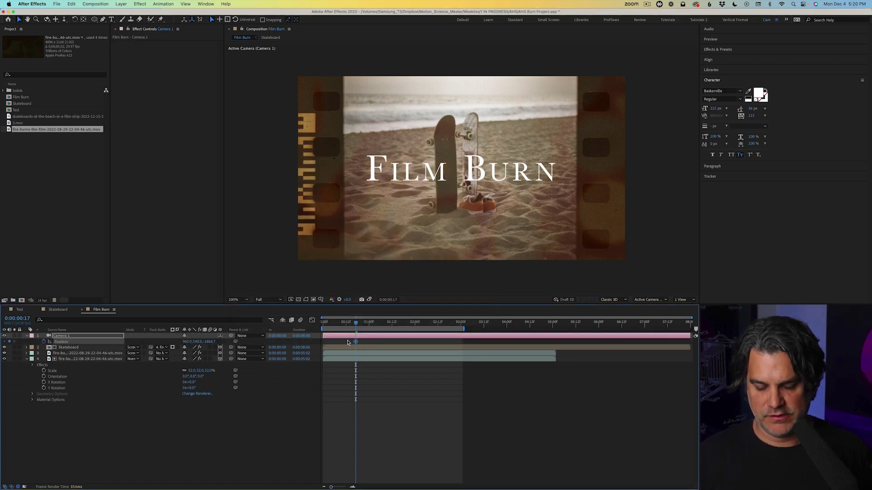
# Step: One frame later, push Camera 1's Position Z closer for a pop and ease the keyframes
pyautogui.press('pagedown')
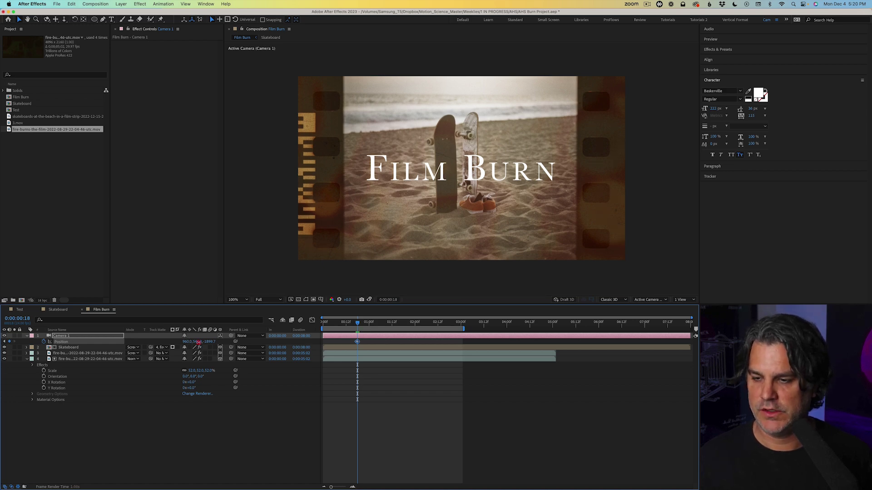
pyautogui.moveTo(188, 342); pyautogui.dragTo(244, 342)
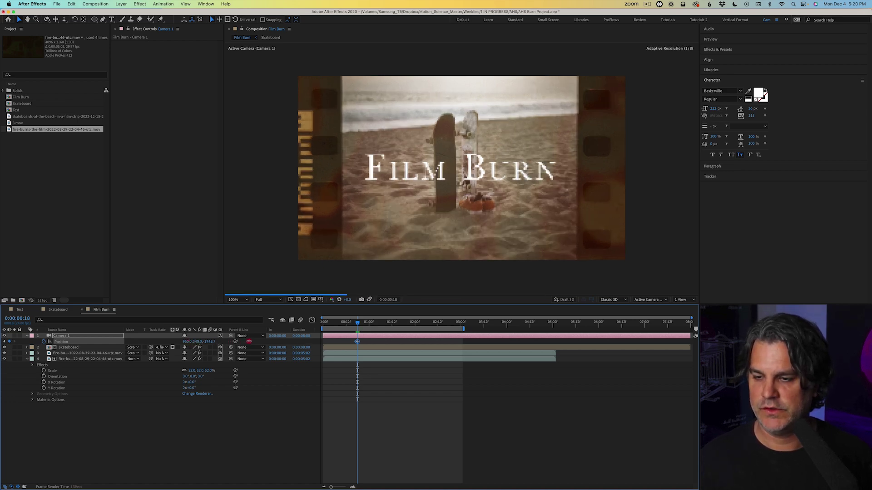
pyautogui.moveTo(249, 341); pyautogui.dragTo(337, 340)
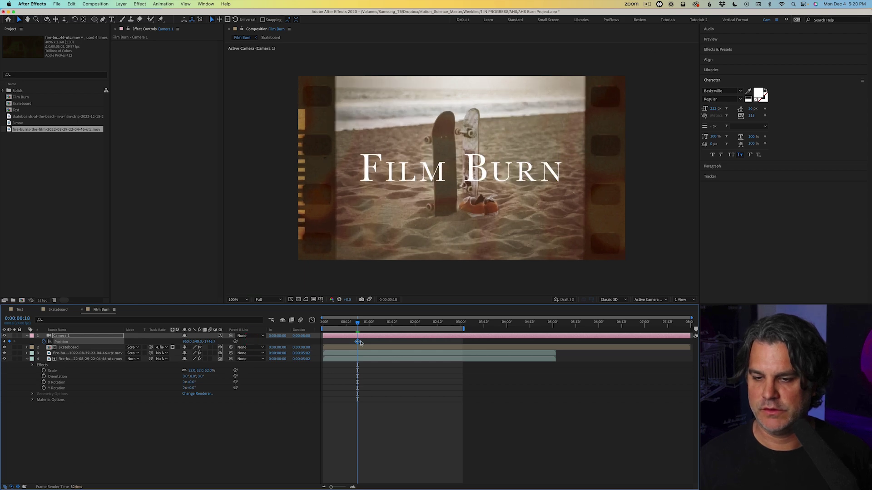
pyautogui.scroll(5, 479, 327)
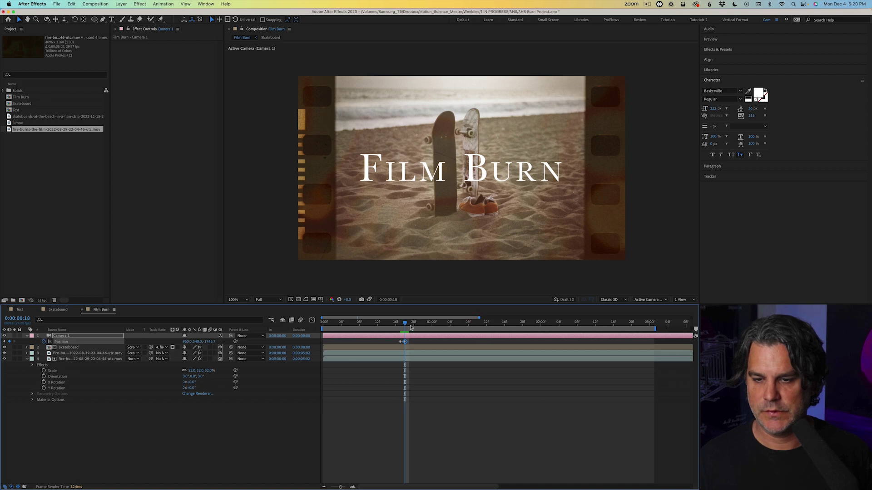
pyautogui.moveTo(411, 327)
pyautogui.mouseDown()
pyautogui.moveTo(396, 328)
pyautogui.moveTo(412, 327)
pyautogui.moveTo(405, 328)
pyautogui.mouseUp()
pyautogui.rightClick(405, 342)
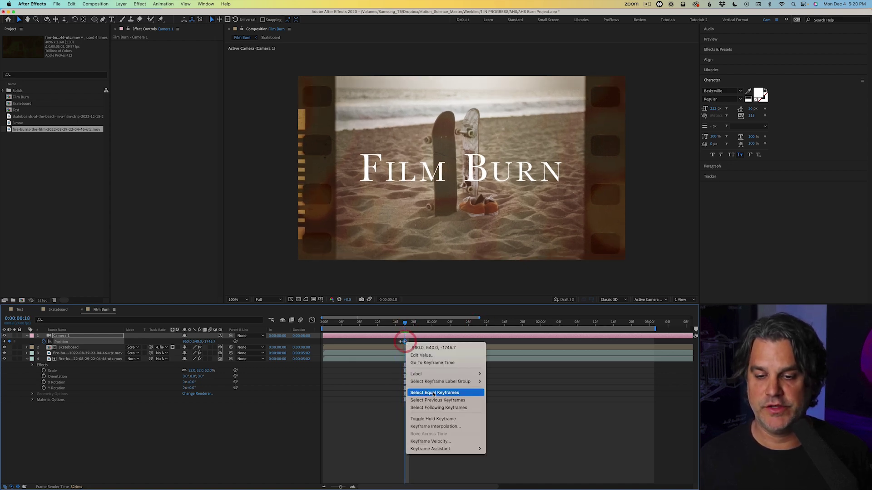
pyautogui.click(440, 420)
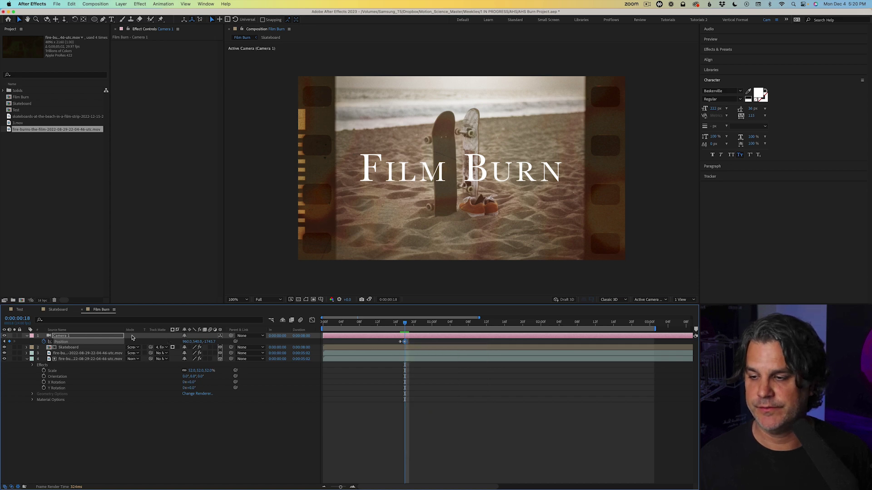
# Step: At 0:00:01:20, slide the camera sideways to Position X 1072 and preview the animation
pyautogui.moveTo(470, 327); pyautogui.dragTo(522, 325)
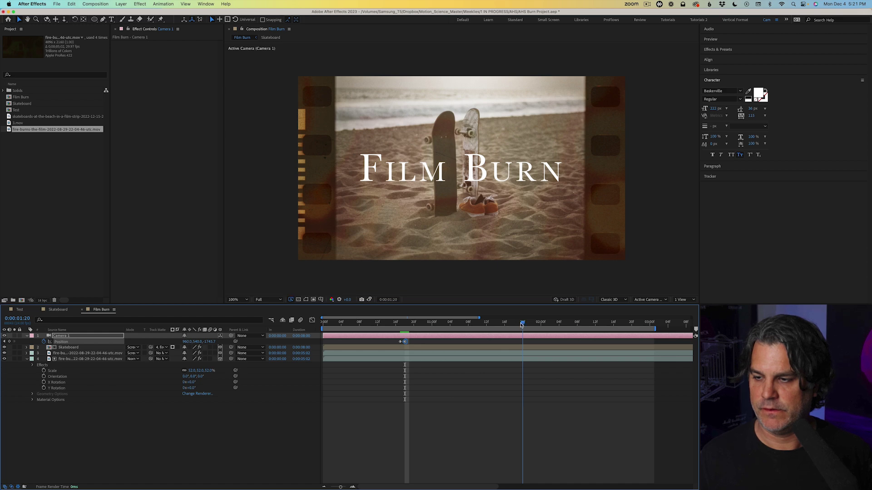
pyautogui.moveTo(186, 341); pyautogui.dragTo(224, 344)
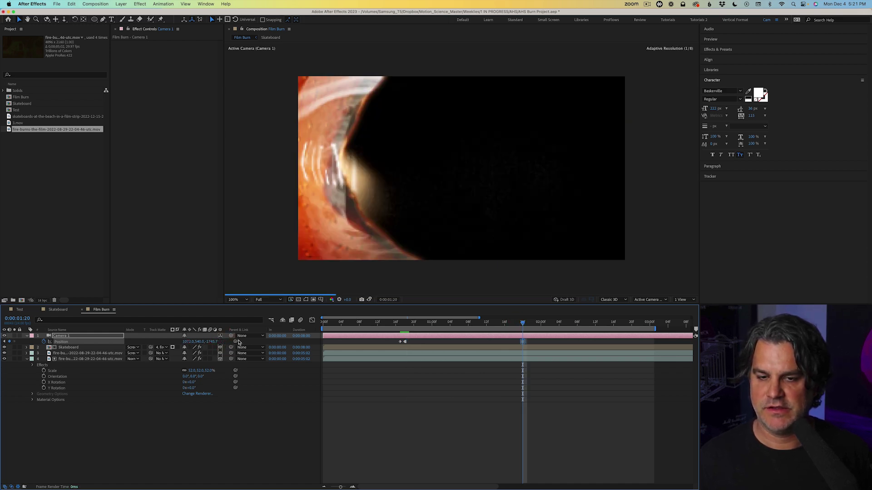
pyautogui.press('space')
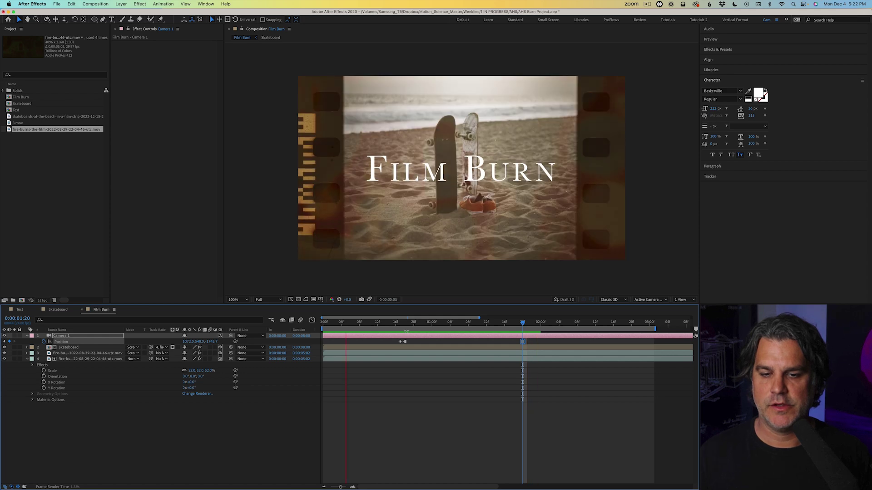
# Step: Place the 3.mov light leak as the top layer, blended in Screen mode
pyautogui.press('space')
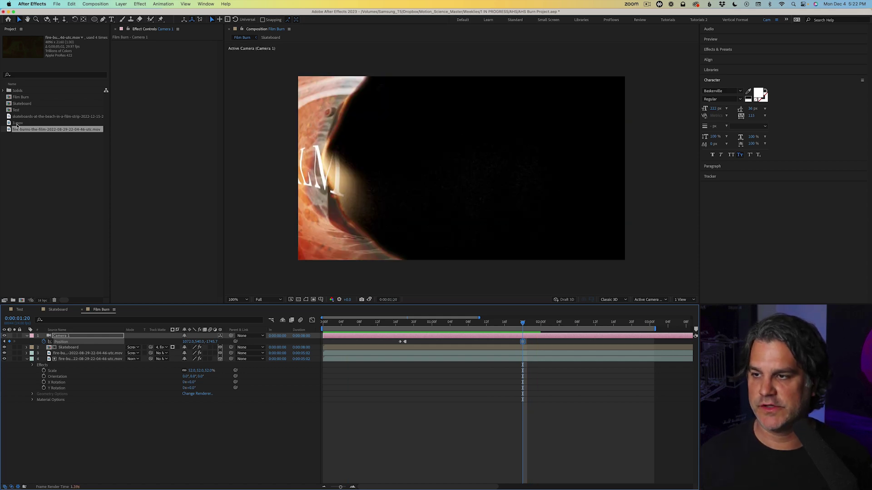
pyautogui.click(17, 124)
pyautogui.moveTo(64, 331); pyautogui.dragTo(66, 335)
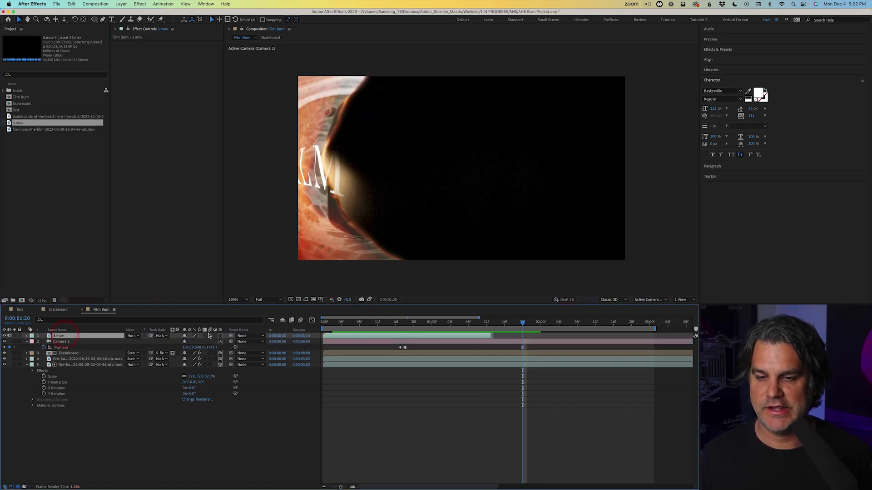
pyautogui.moveTo(357, 331); pyautogui.dragTo(377, 328)
pyautogui.click(132, 336)
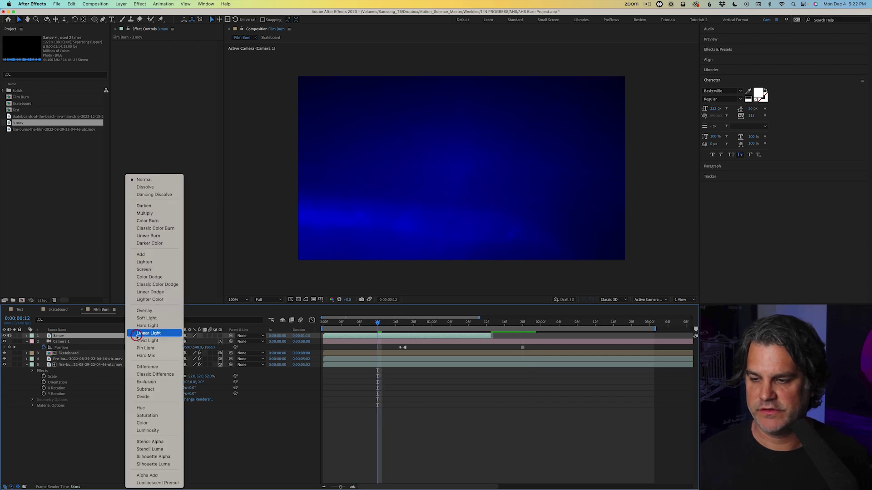
pyautogui.click(149, 270)
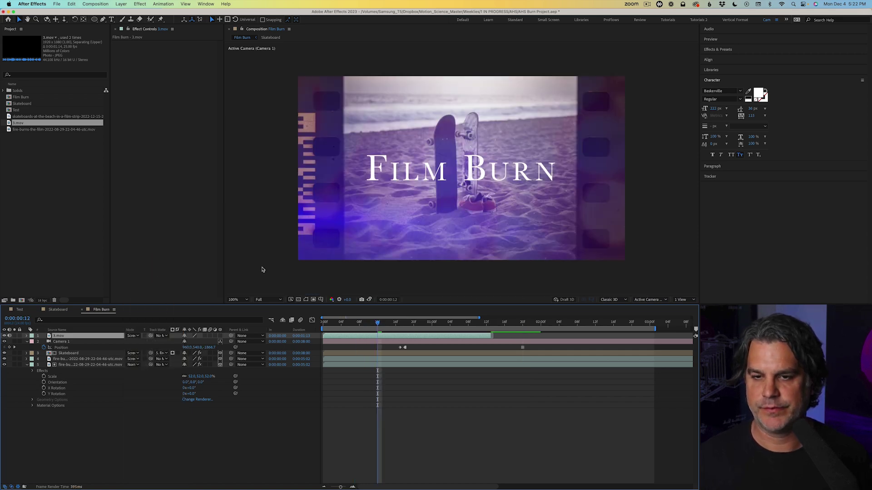
# Step: Apply Color Correction > CC Toner to 3.mov for a warm orange tritone tint
pyautogui.click(139, 3)
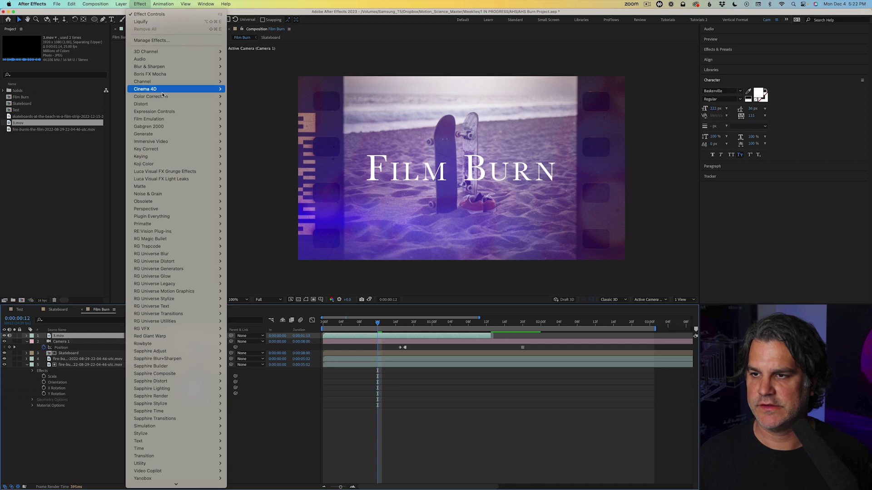
pyautogui.moveTo(182, 96)
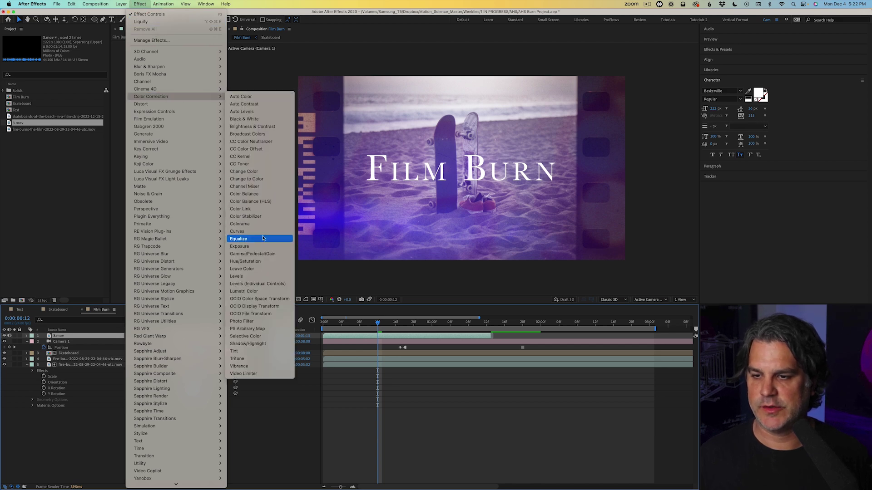
pyautogui.click(256, 164)
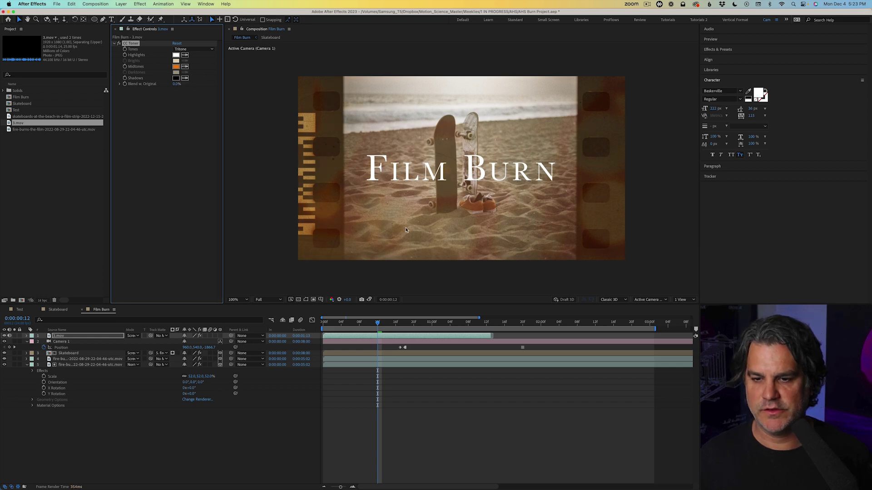
pyautogui.moveTo(381, 325); pyautogui.dragTo(400, 325)
pyautogui.press('space')
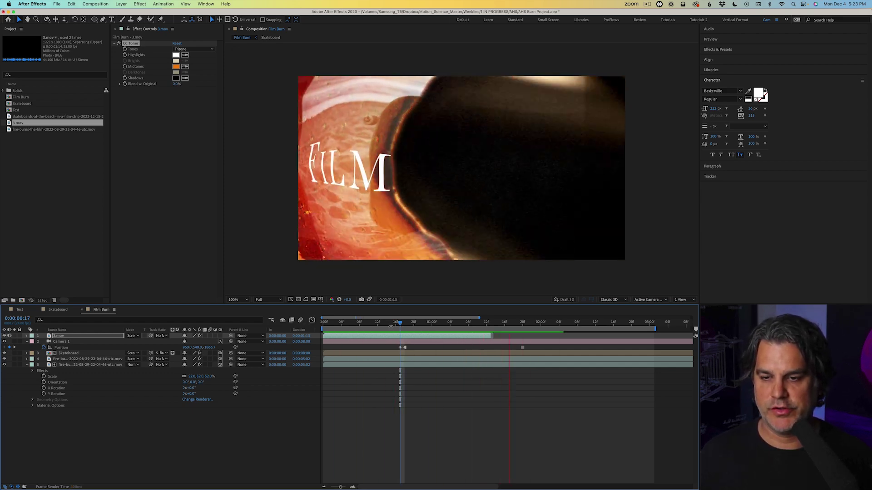
pyautogui.click(365, 327)
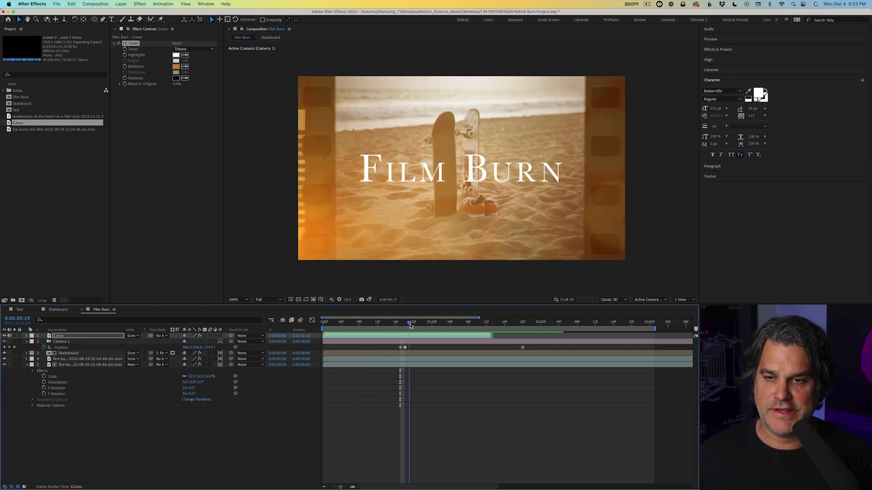